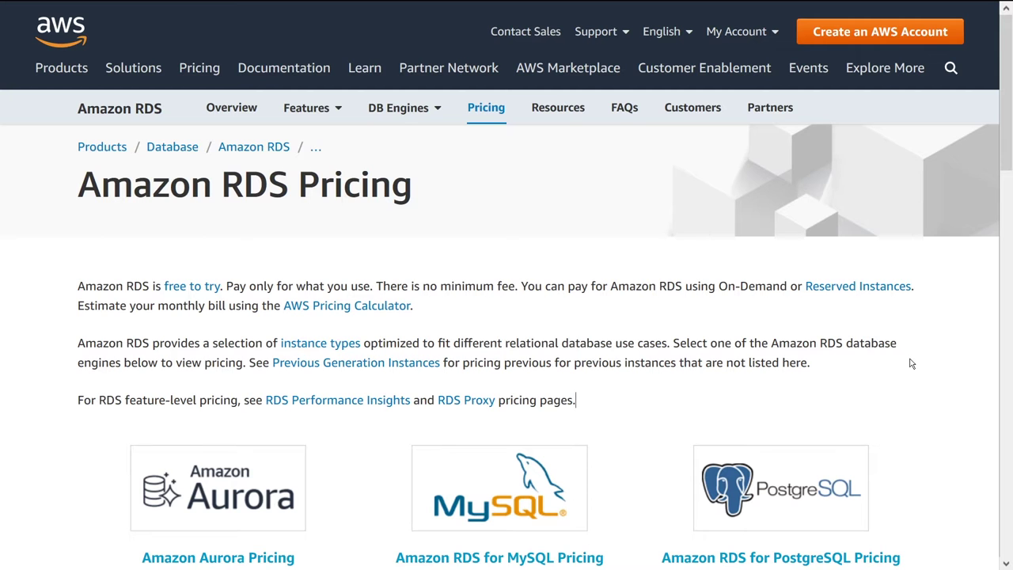
Step: Scroll down to the pricing links for Aurora, MySQL, PostgreSQL, MariaDB, Oracle and SQL Server
scroll(913, 352, down, 2)
scroll(917, 352, down, 1)
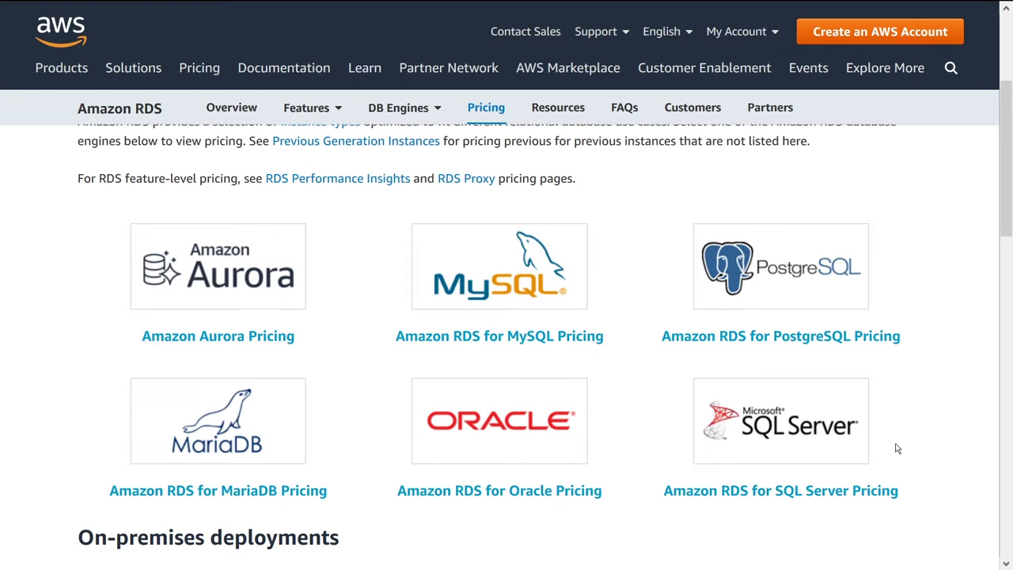
Step: Open Amazon RDS for MySQL Pricing and scroll to the On-Demand DB Instances section
click(590, 342)
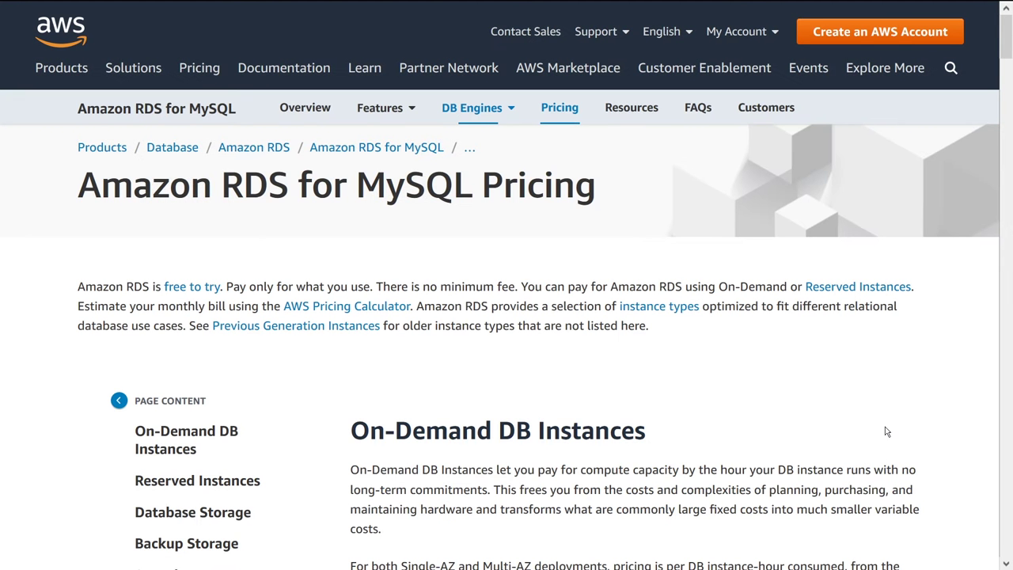
scroll(864, 416, down, 2)
scroll(864, 415, down, 1)
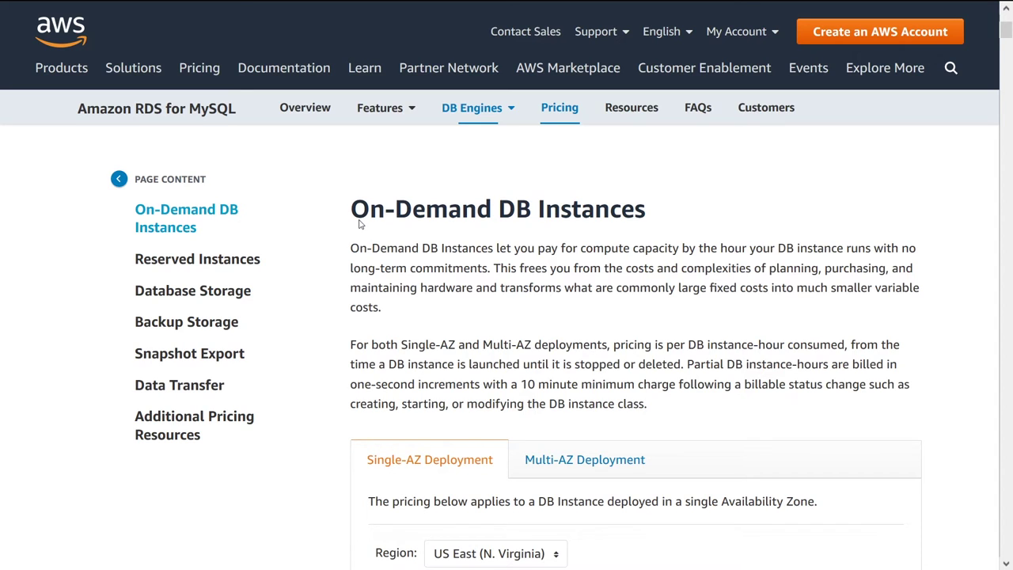
Step: Scroll to the Single-AZ US East (N. Virginia) Price Per Hour table, from db.t3.micro at $0.017
scroll(397, 475, down, 2)
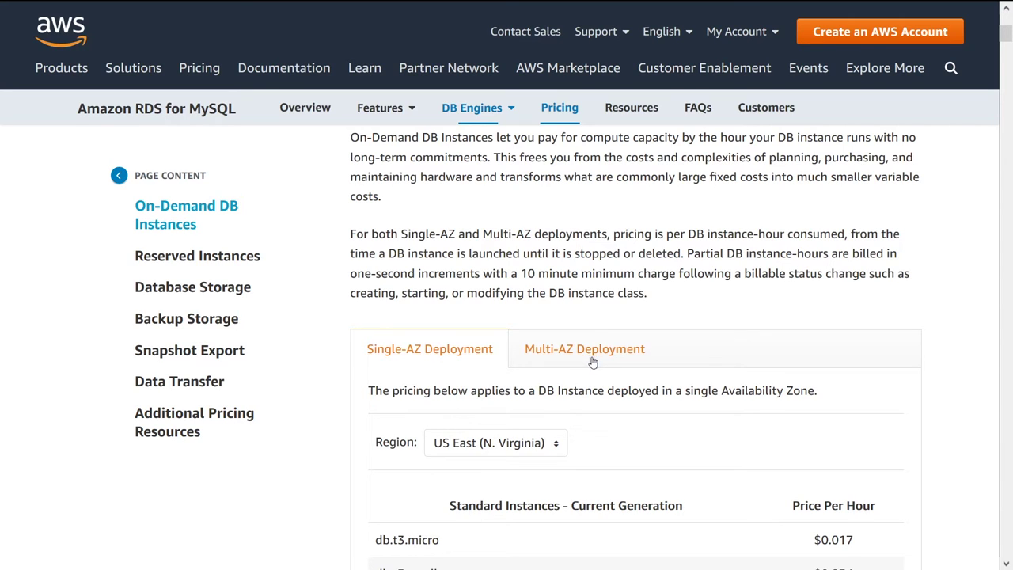
scroll(567, 420, down, 2)
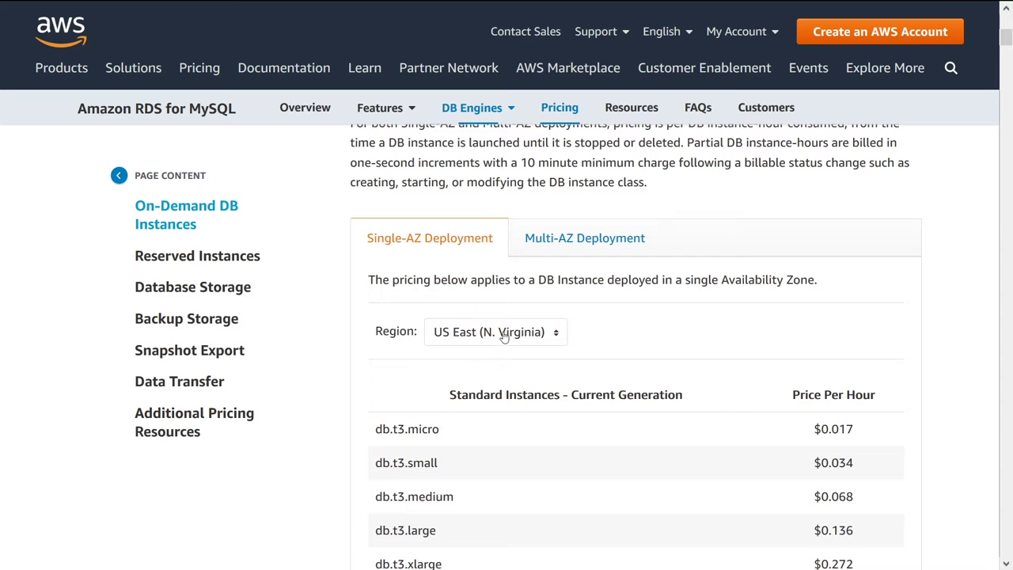
click(506, 334)
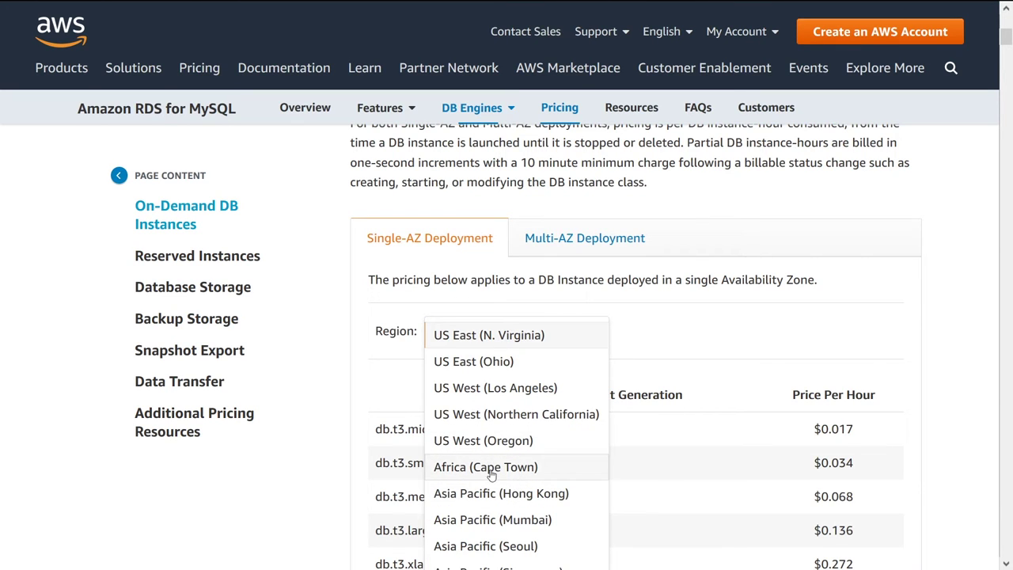
click(491, 474)
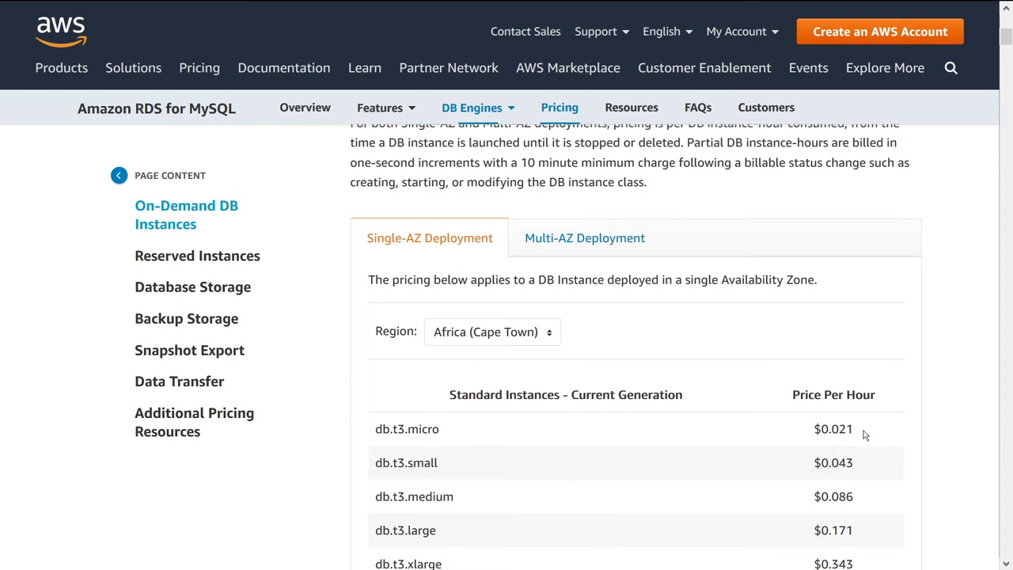
click(456, 343)
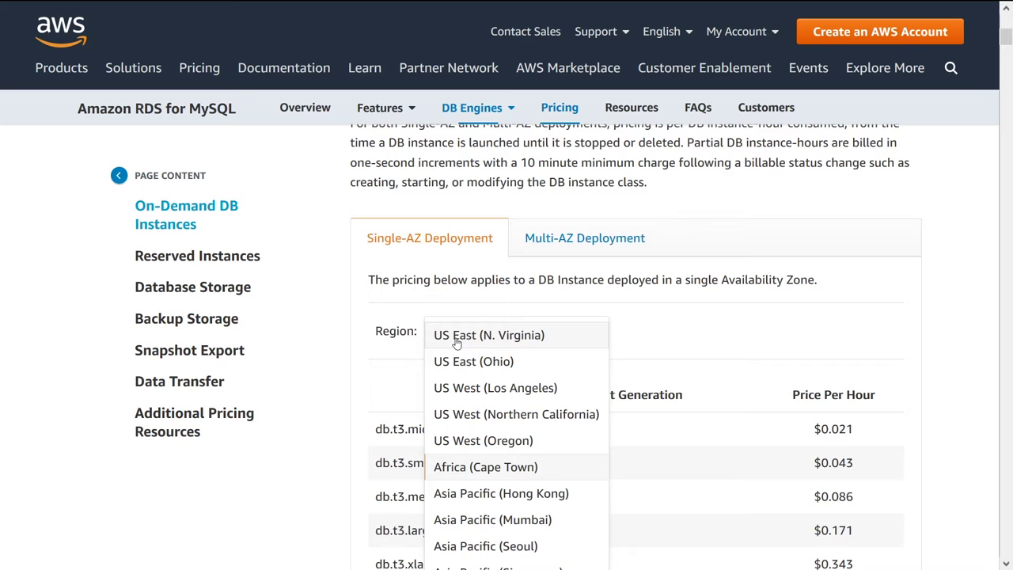
click(474, 338)
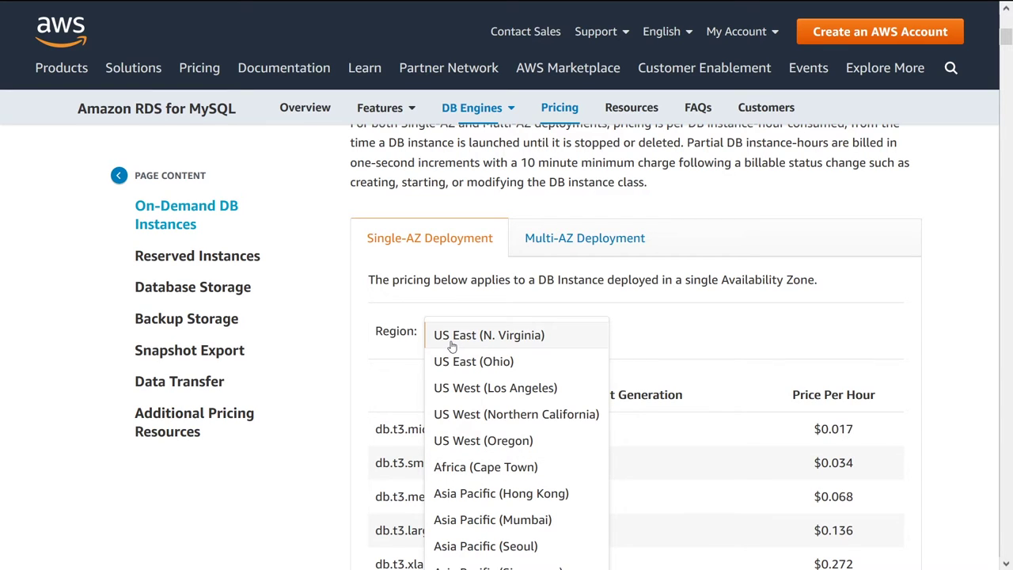
click(452, 346)
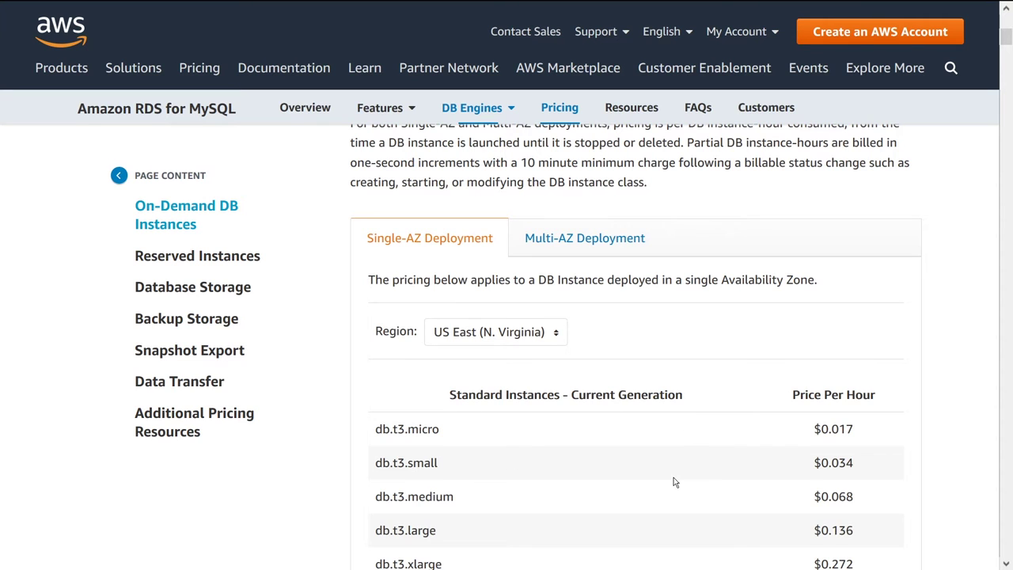
Step: Scroll through the Standard and Memory Optimized tables to show db.t3.small through db.m5.24xlarge ($8.208)
scroll(674, 480, down, 1)
scroll(674, 480, down, 3)
scroll(668, 470, down, 4)
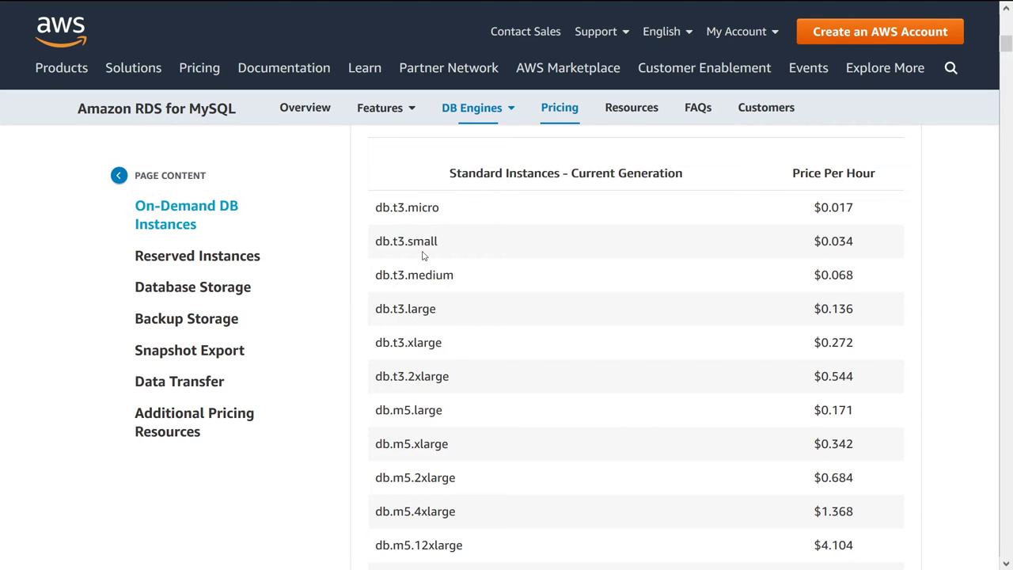
scroll(457, 357, down, 2)
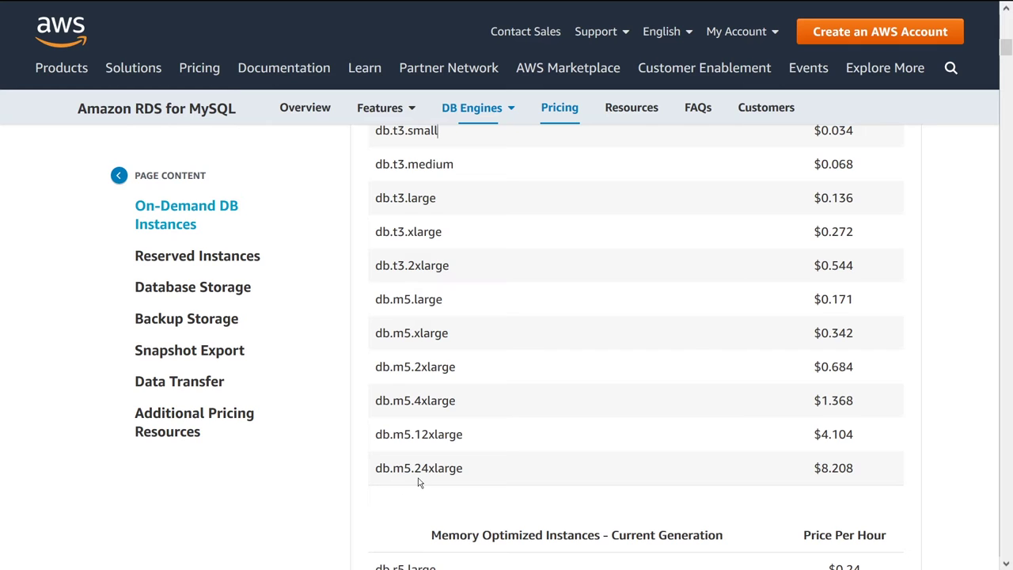
scroll(908, 348, up, 2)
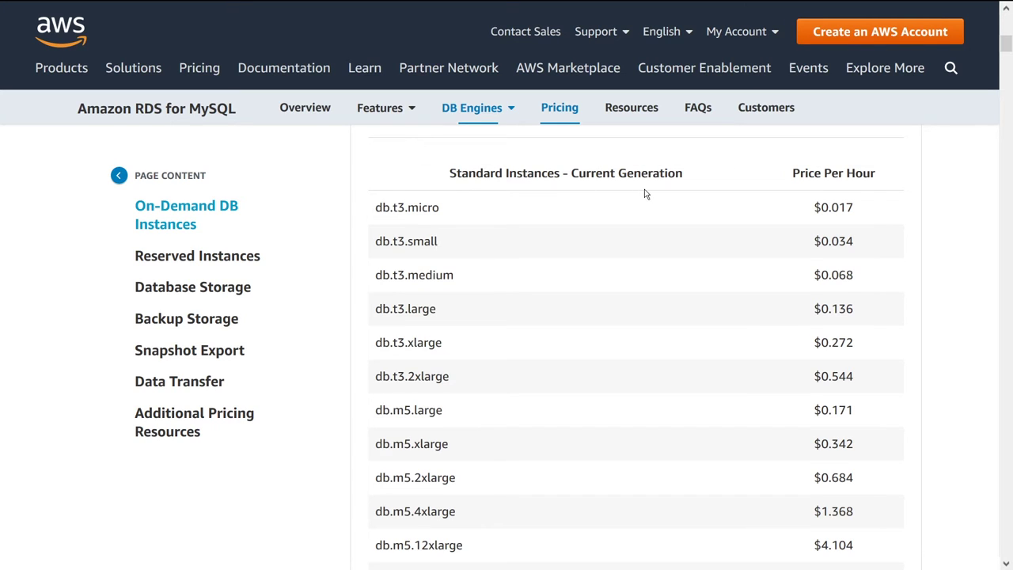
scroll(689, 420, down, 2)
scroll(688, 426, down, 2)
scroll(689, 443, down, 1)
scroll(688, 449, down, 2)
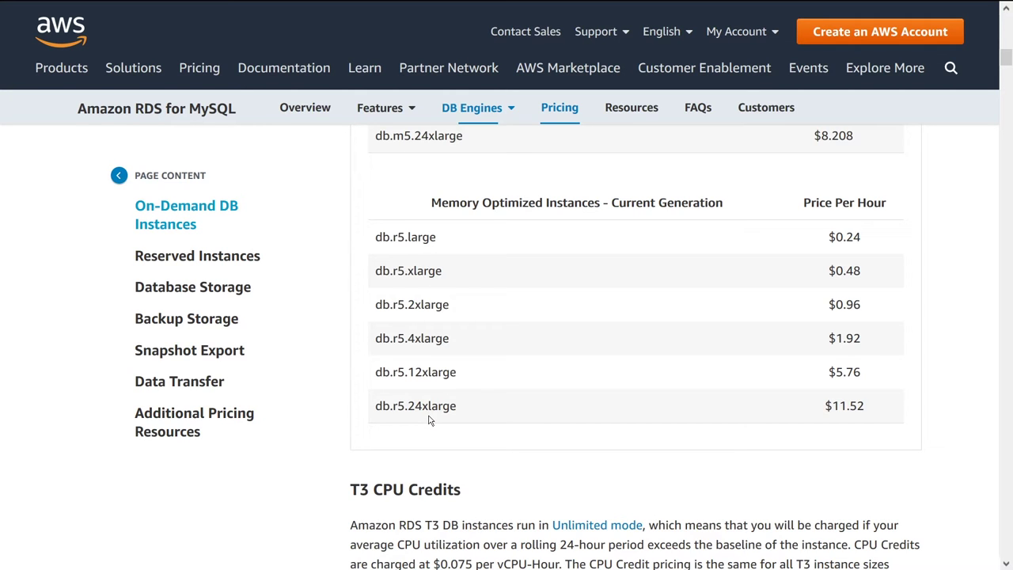
scroll(683, 401, up, 3)
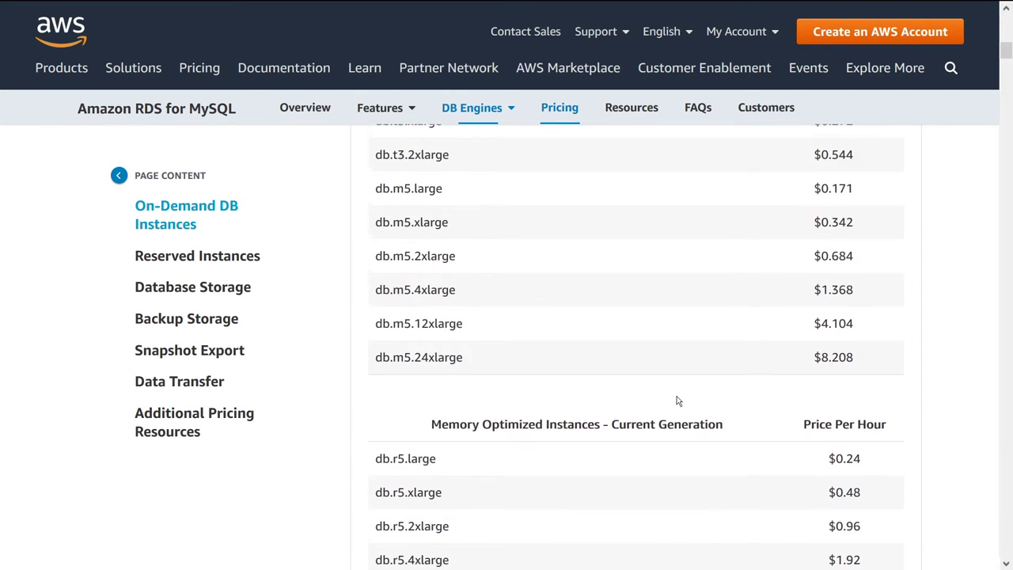
scroll(649, 362, up, 2)
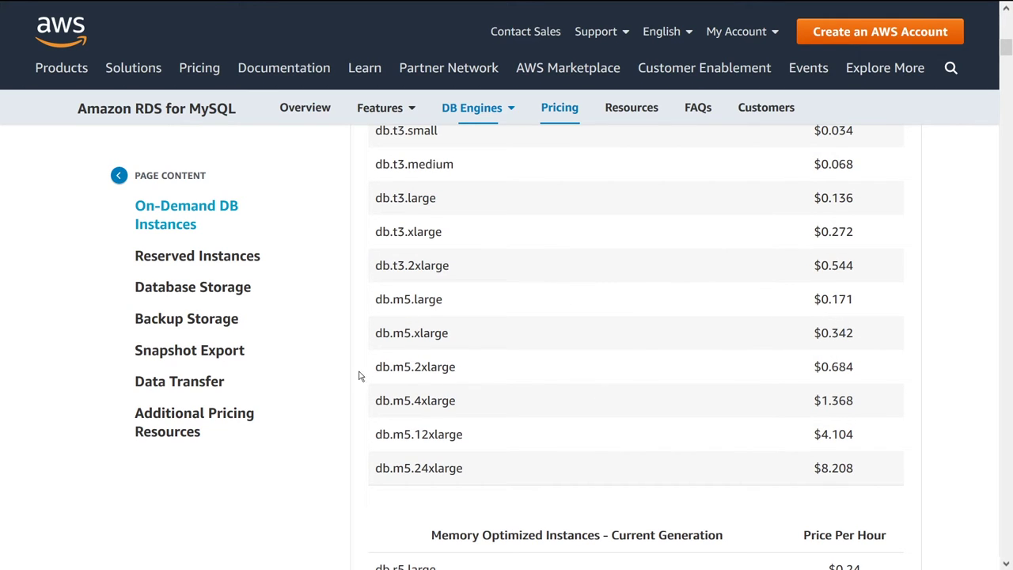
Step: In Calculator, compute 0.171 × 3 × 24 × 365 = 4,493.88, then return to the pricing page
key(alt+Tab)
drag(516, 104, 183, 117)
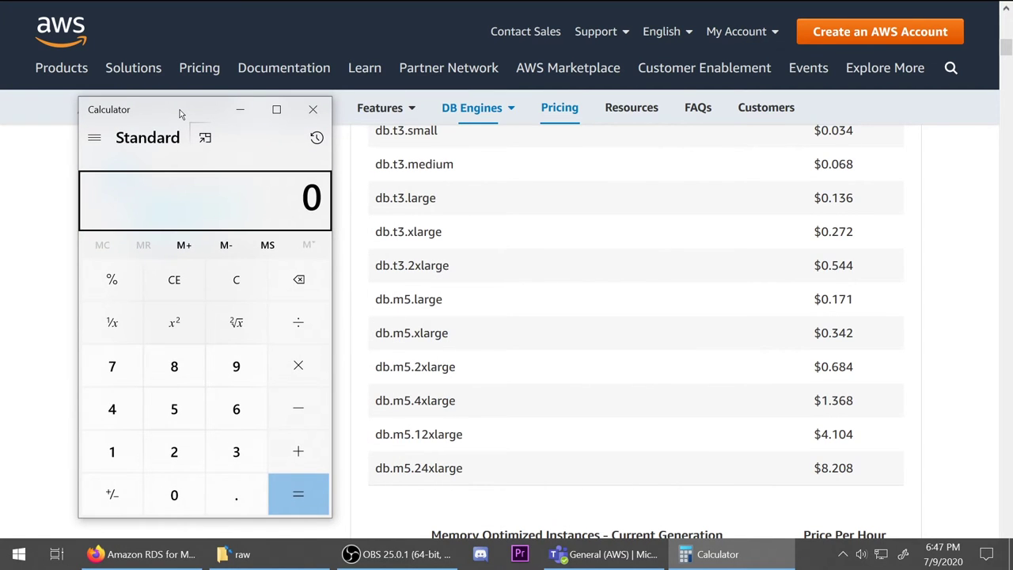
text(.171)
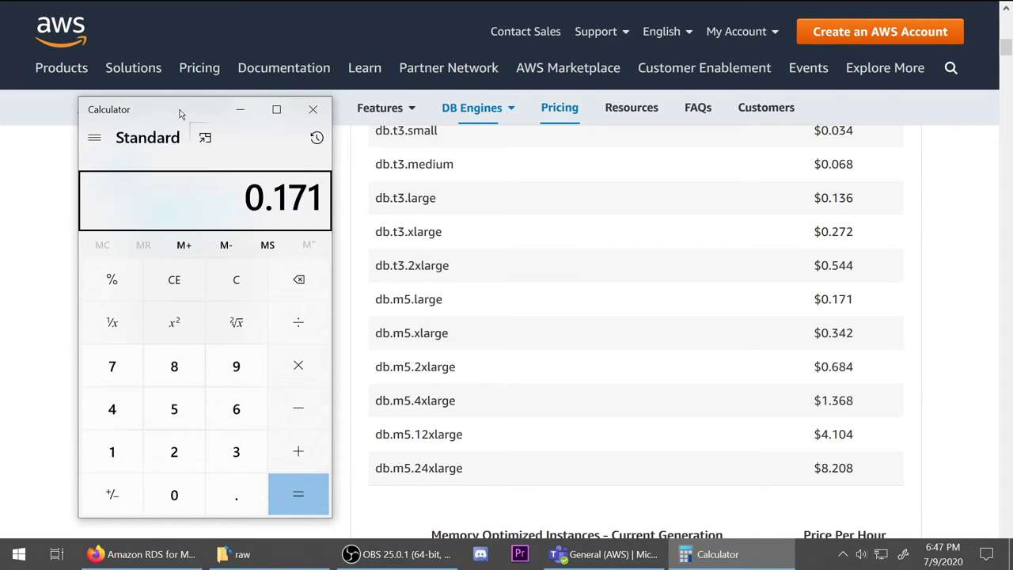
text(*3)
key(Return)
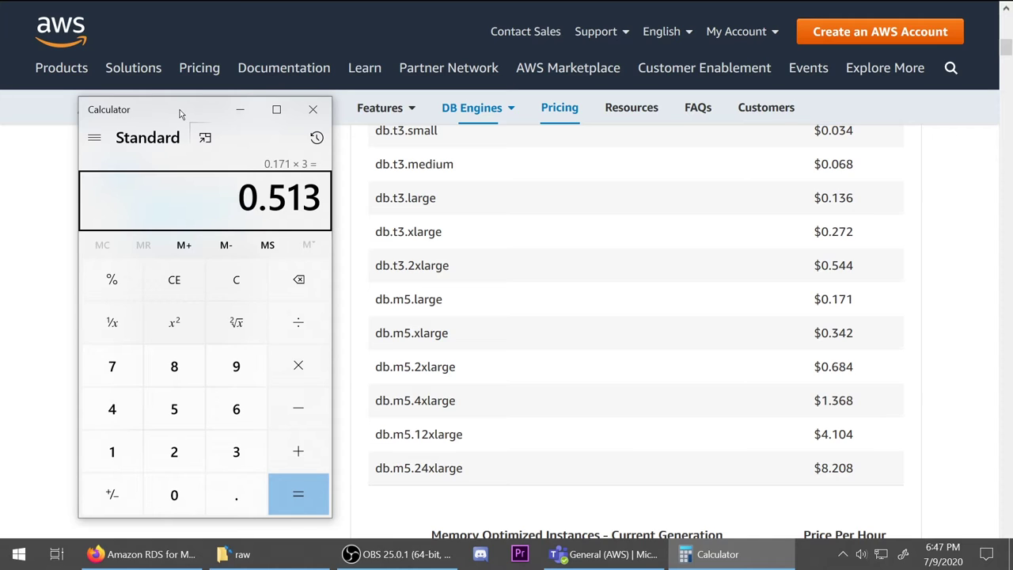
text(*24)
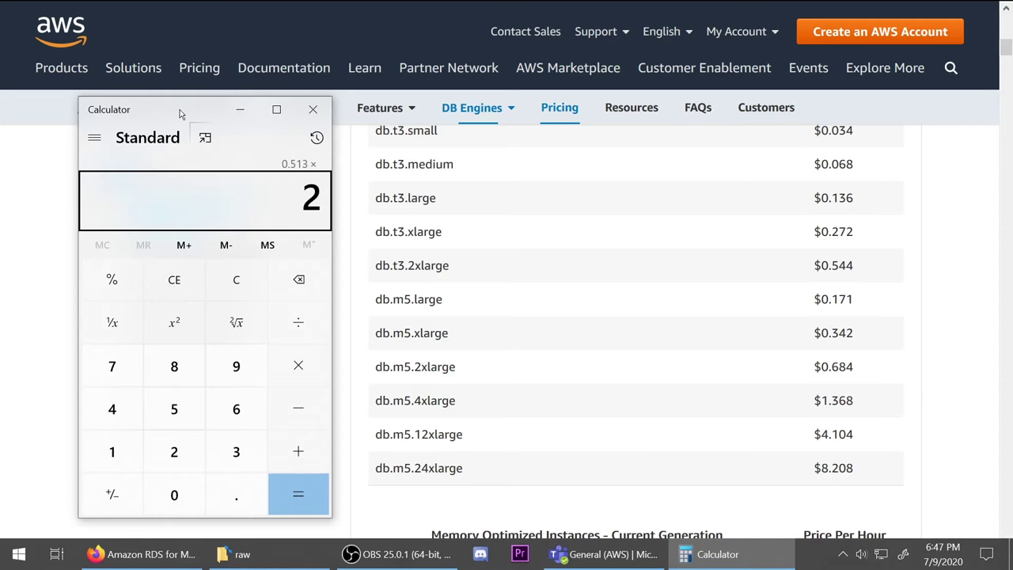
key(Return)
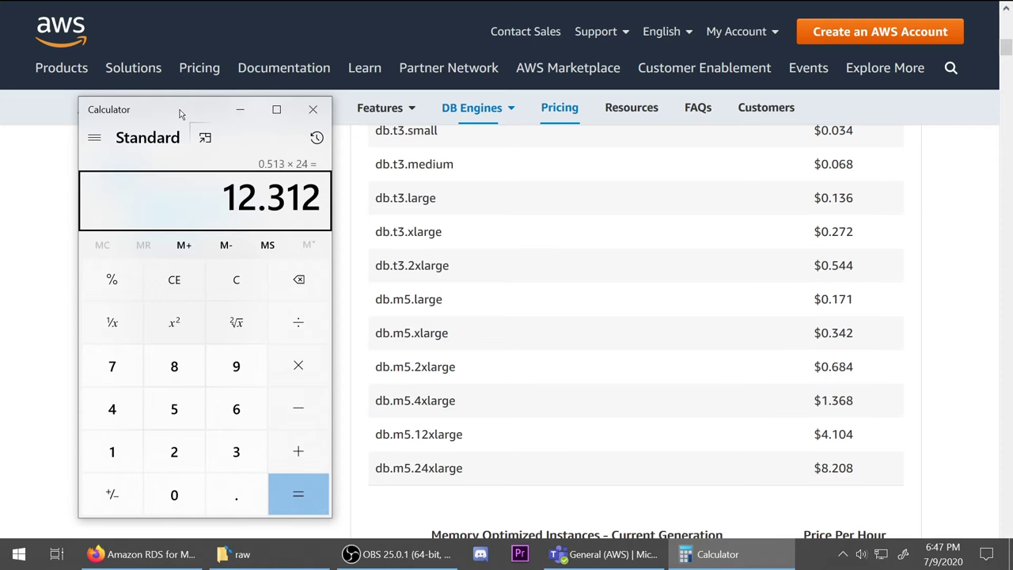
text(*365)
key(Return)
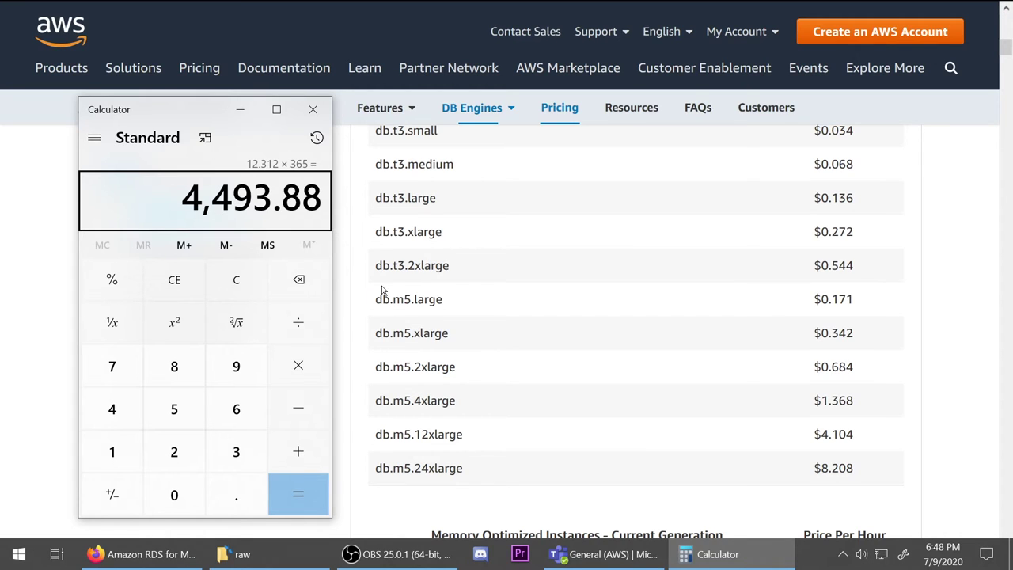
click(566, 365)
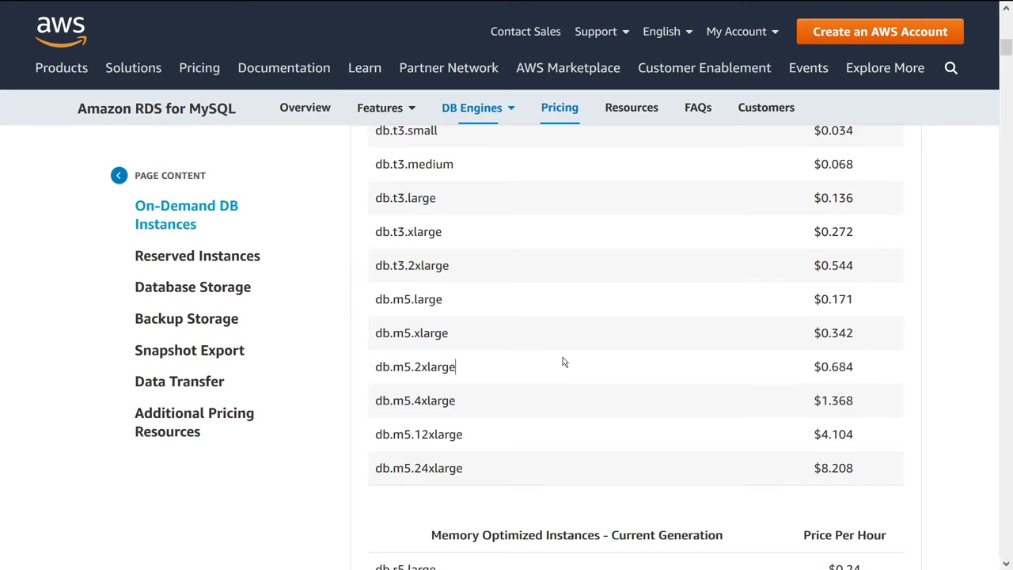
Step: Scroll past the Memory Optimized table and T3 CPU Credits to the Reserved Instances heading
scroll(563, 360, down, 2)
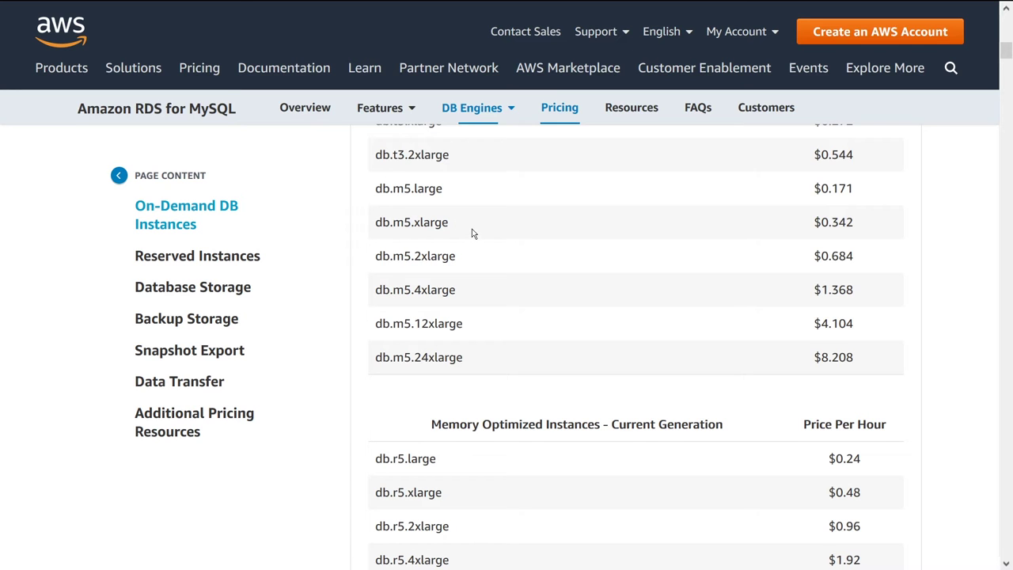
scroll(522, 253, down, 1)
scroll(523, 255, down, 5)
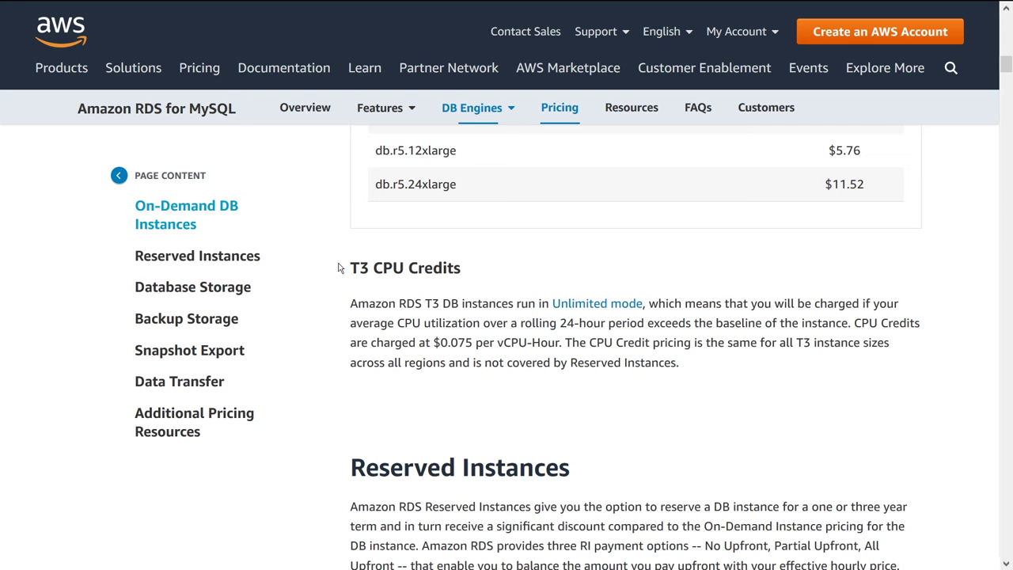
scroll(340, 267, down, 3)
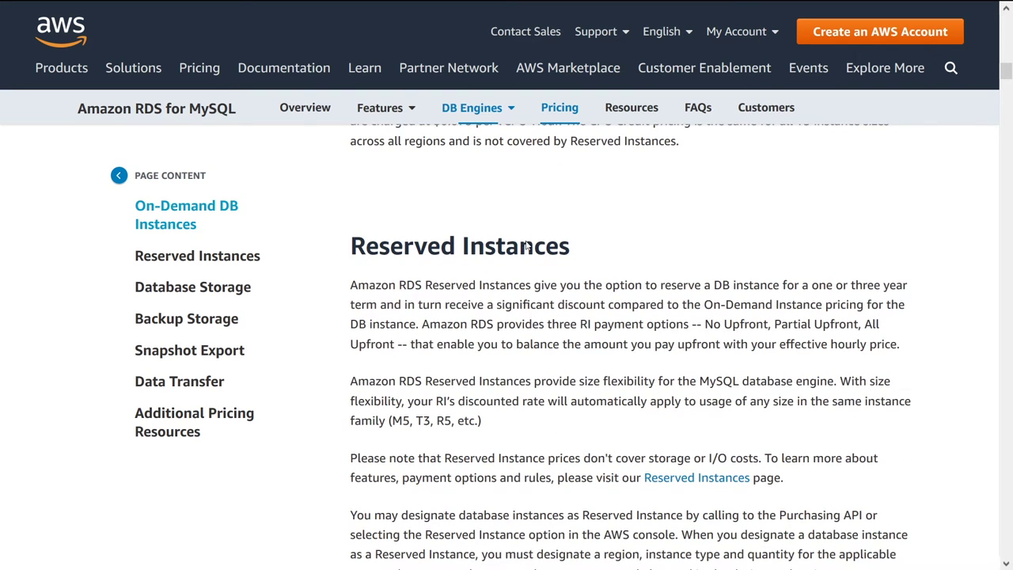
Step: Scroll past the db.t3 reserved tables to the db.m5.large Reserved Instances pricing table
scroll(528, 246, down, 6)
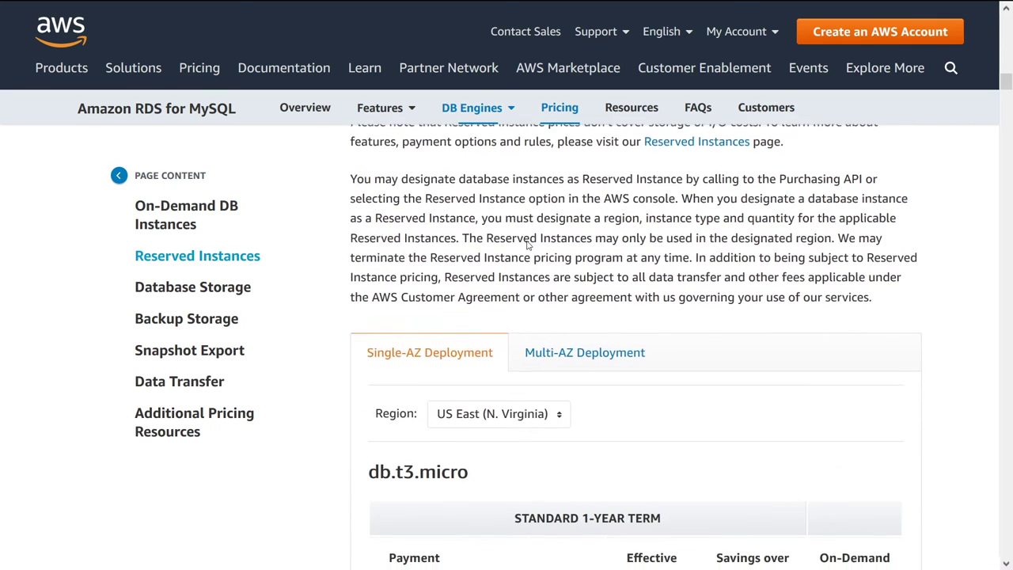
scroll(528, 246, down, 6)
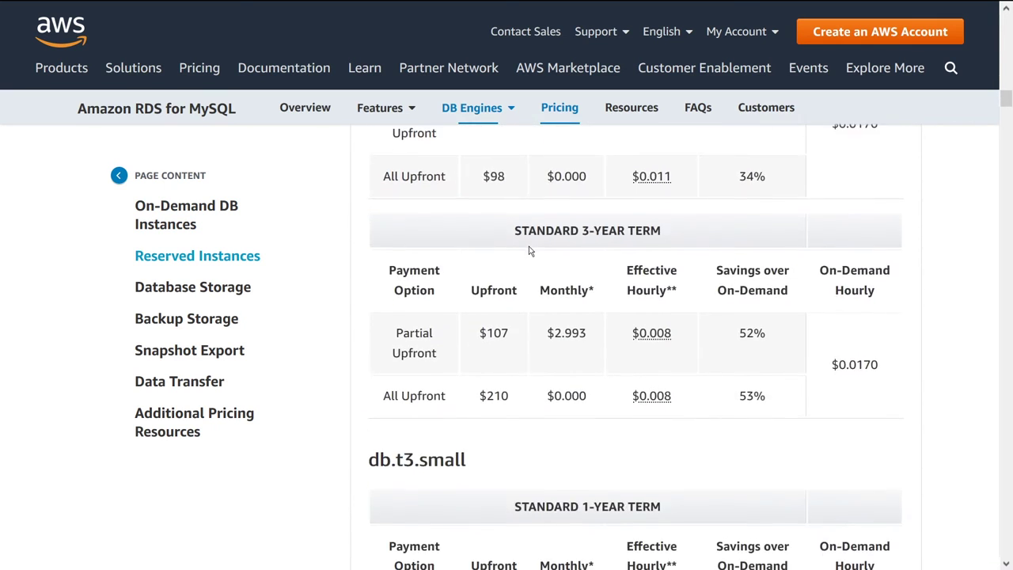
scroll(531, 251, down, 10)
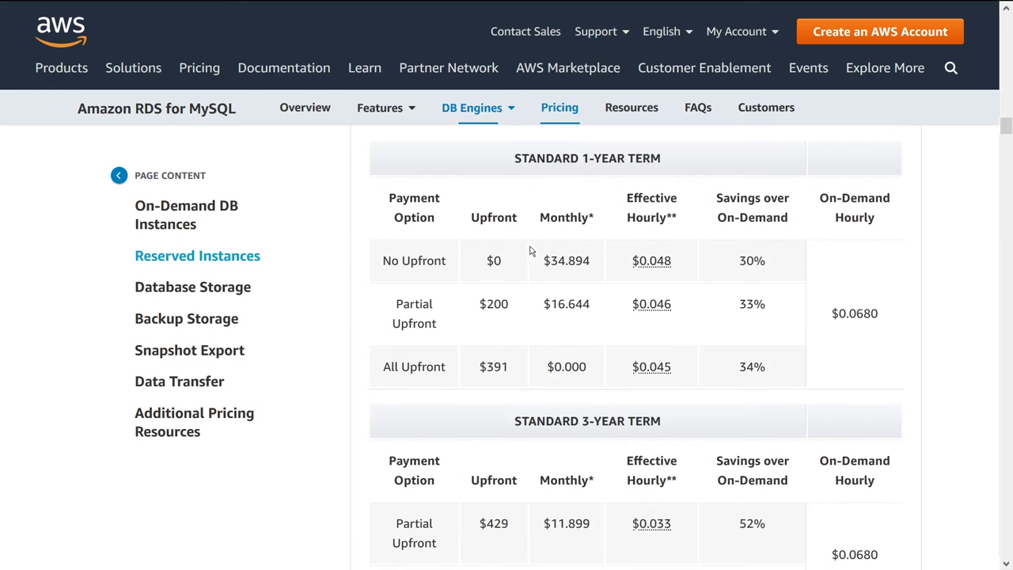
scroll(531, 251, down, 14)
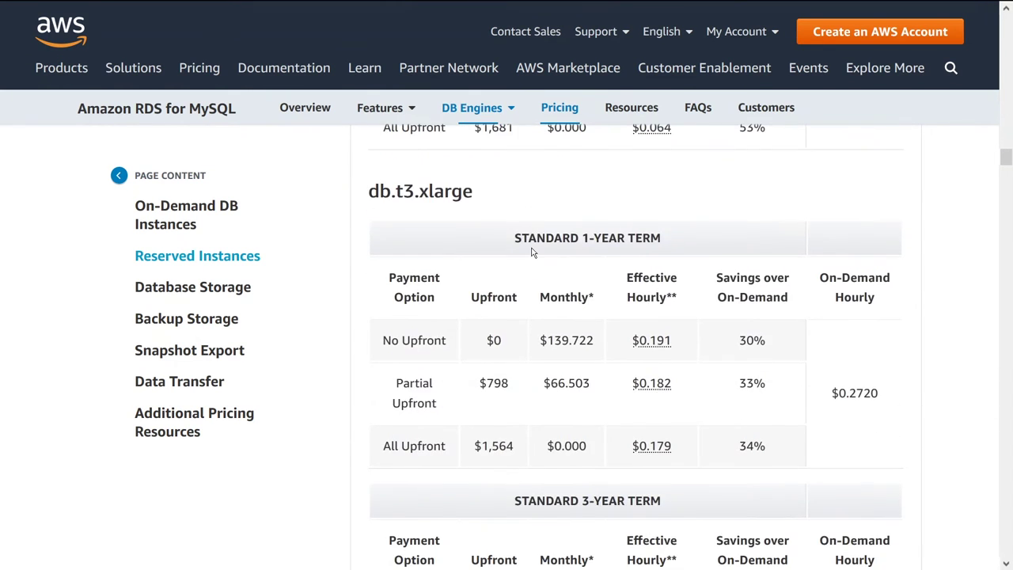
scroll(532, 253, down, 16)
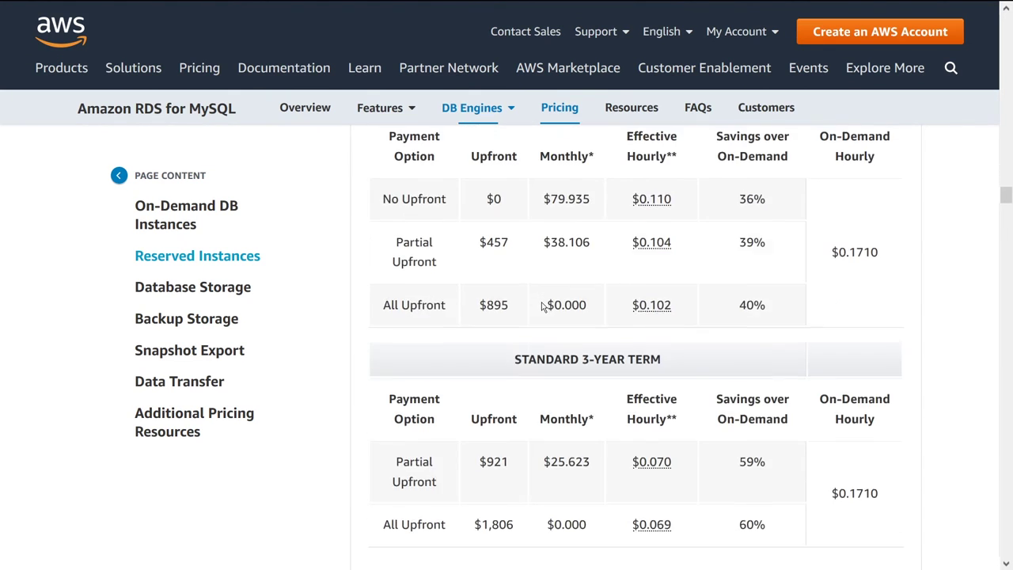
scroll(543, 308, down, 3)
scroll(530, 306, up, 3)
scroll(396, 269, up, 5)
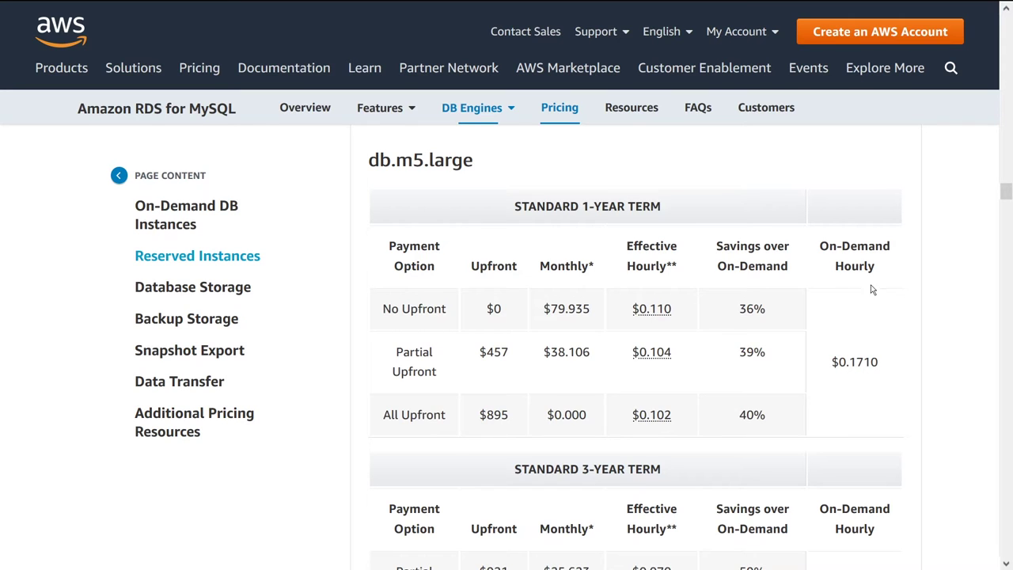
Step: Highlight db.m5.large's $0.1710 on-demand, $79.935 monthly and $0.110 effective hourly prices
drag(878, 363, 834, 368)
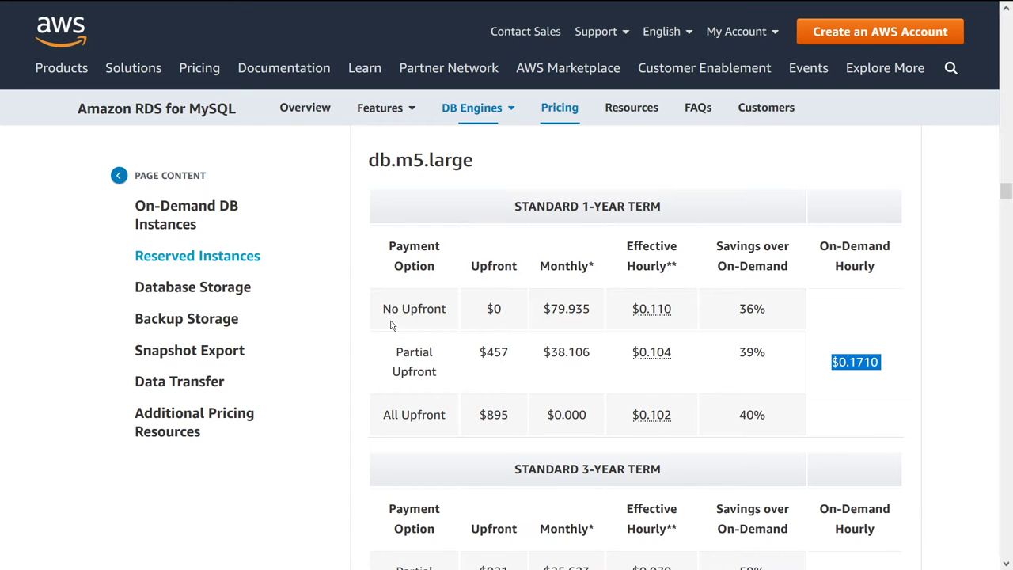
drag(485, 318, 595, 315)
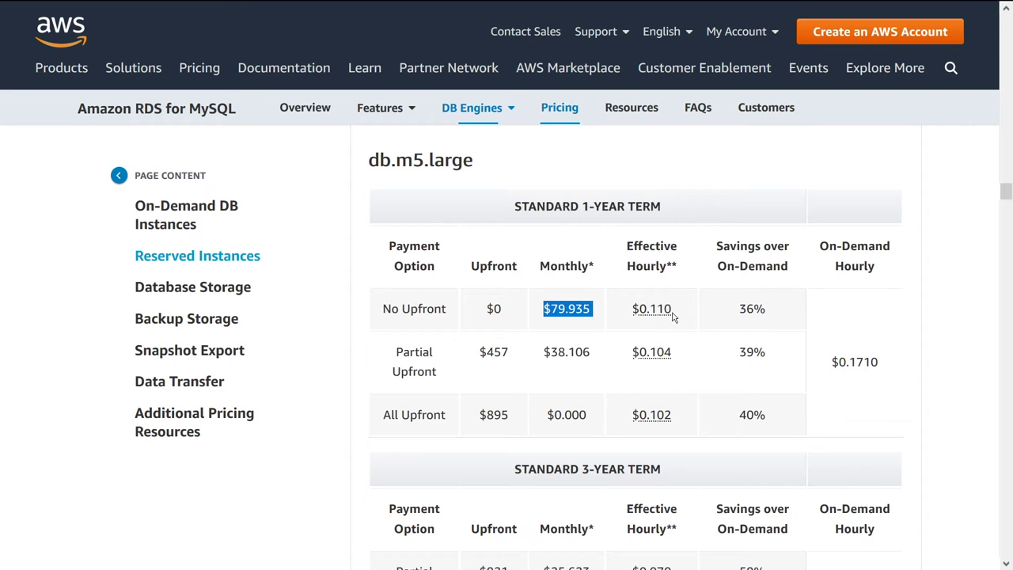
drag(676, 317, 632, 322)
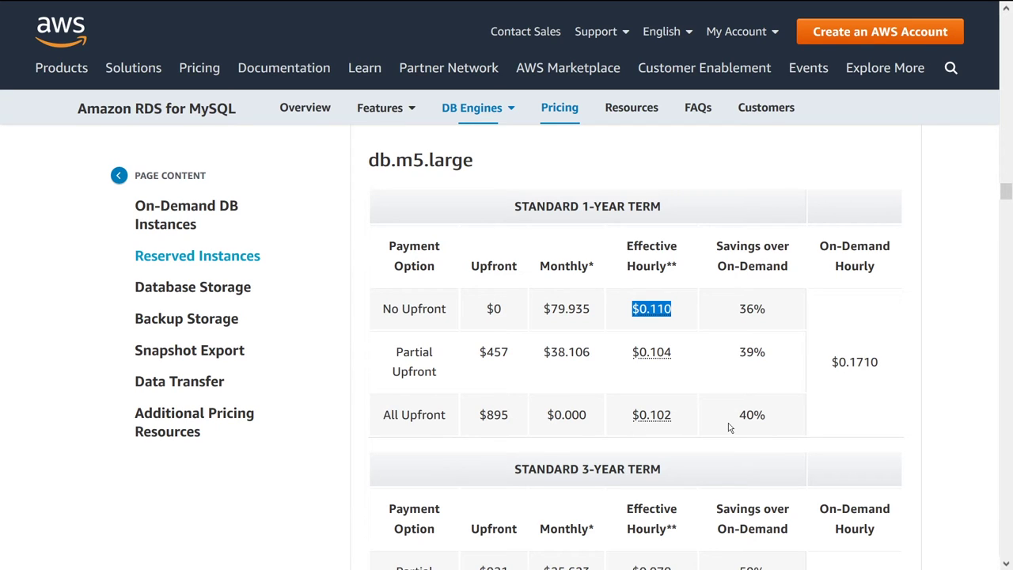
Step: Scroll to the 3-year term and highlight the 59% Partial Upfront and 60% All Upfront savings
scroll(738, 419, down, 2)
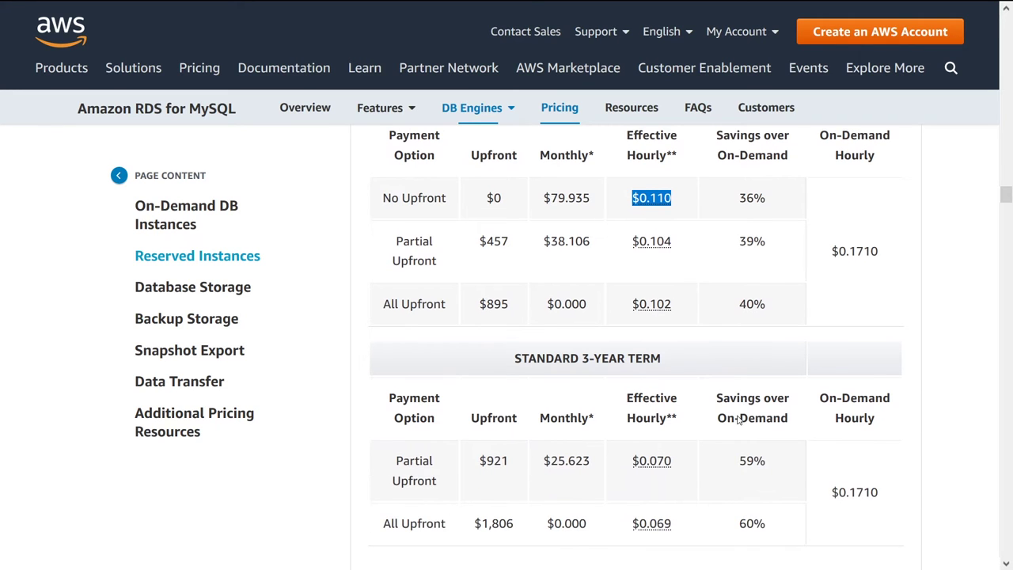
scroll(750, 442, down, 2)
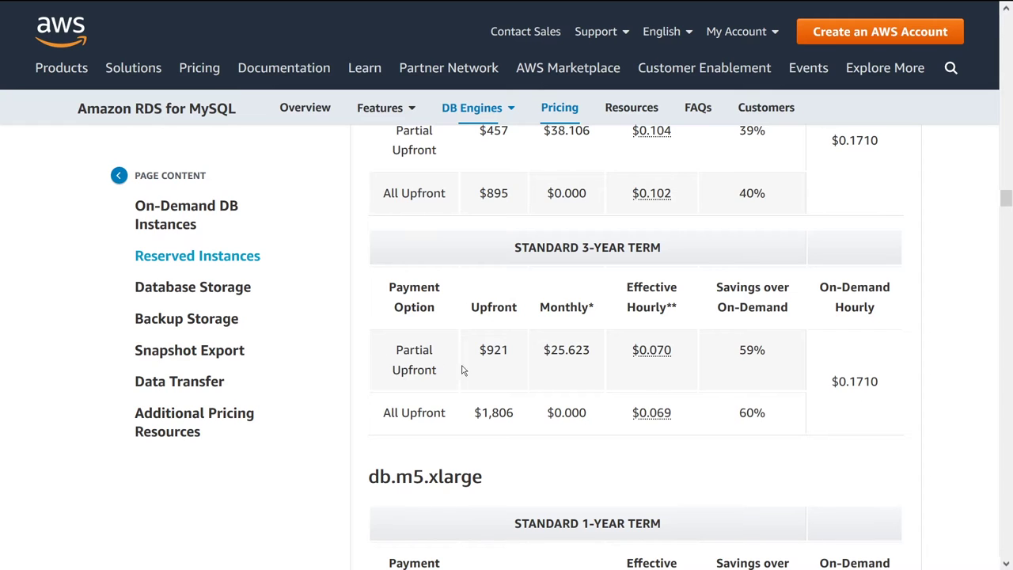
drag(772, 354, 742, 356)
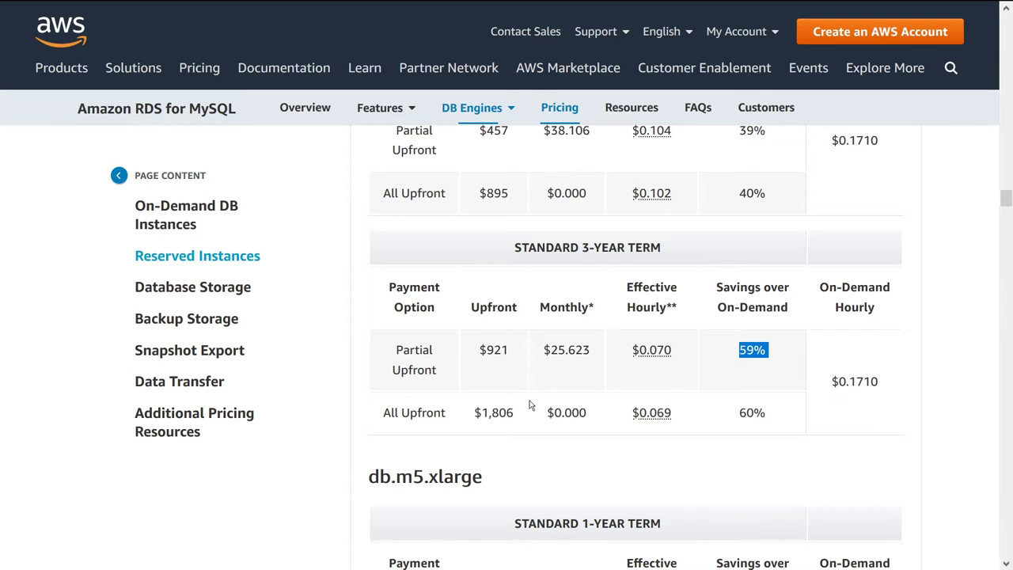
drag(765, 419, 735, 419)
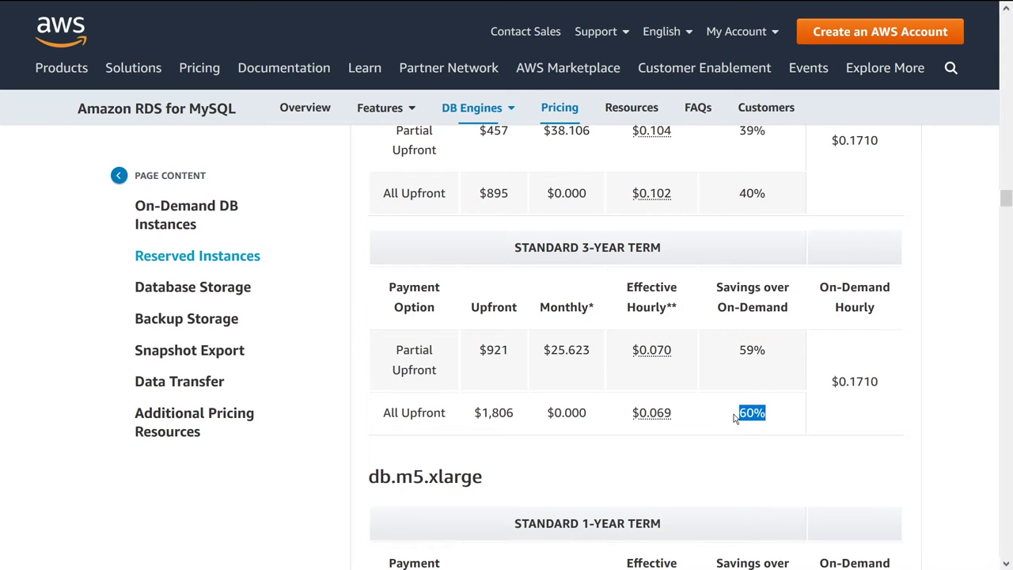
Step: Clear the highlight and go to Database Storage, showing General Purpose (SSD) at $0.115 per GB-month
click(813, 441)
scroll(819, 439, down, 3)
scroll(821, 437, down, 4)
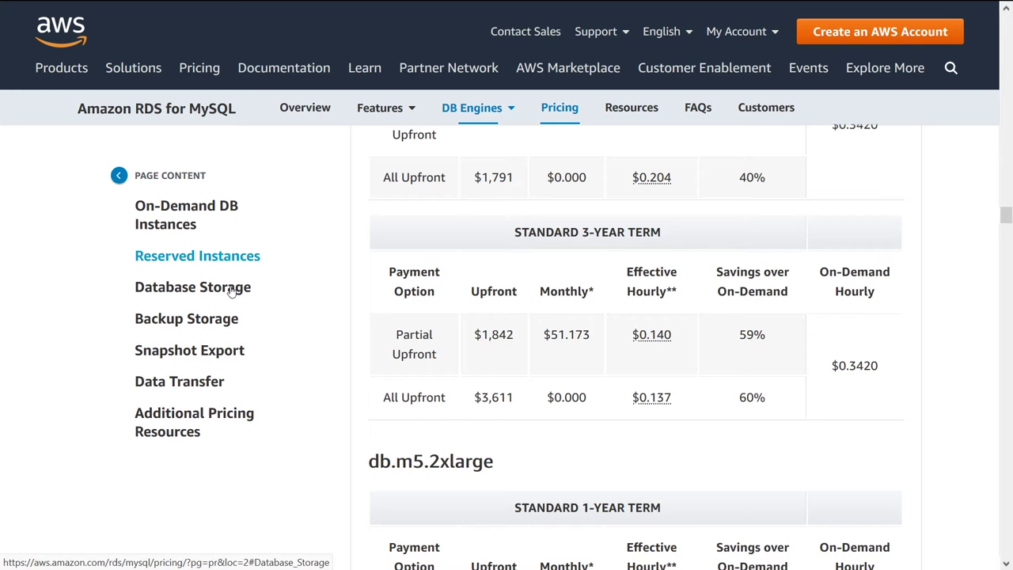
click(232, 291)
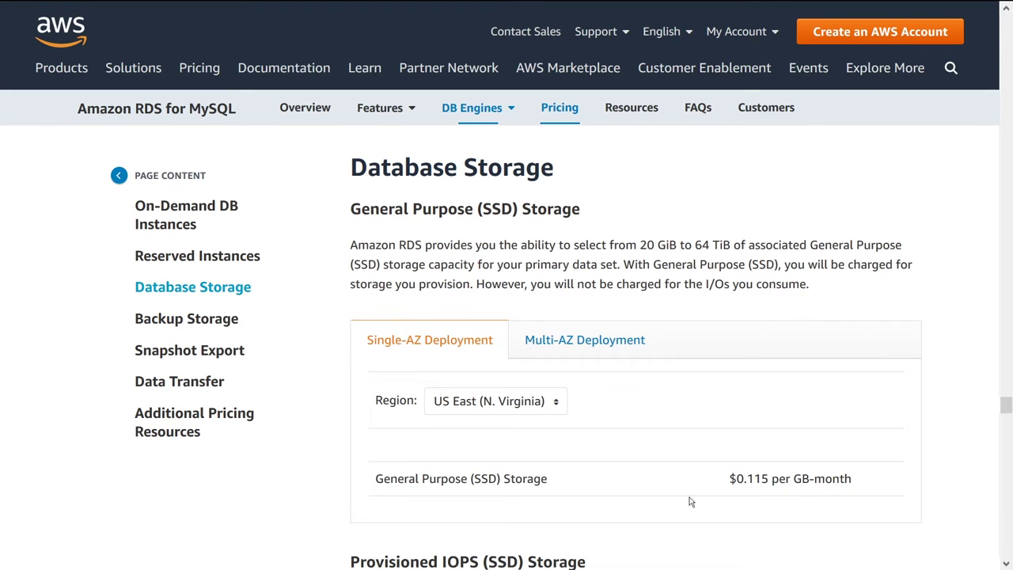
Step: In Calculator, compute 0.115 × 1000 × 12 = 1,380, then close Calculator
key(alt+Tab)
key(Escape)
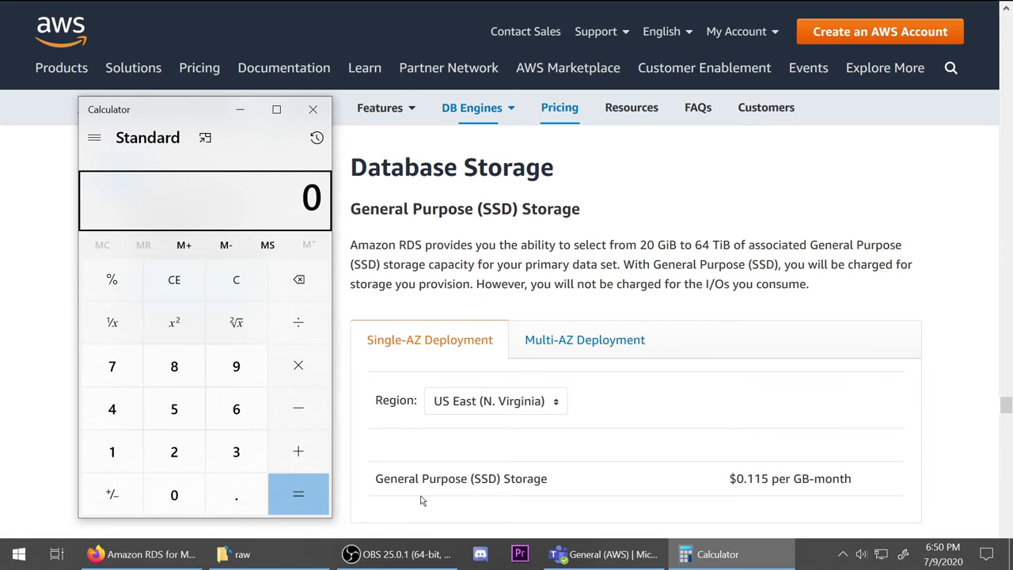
text(.115)
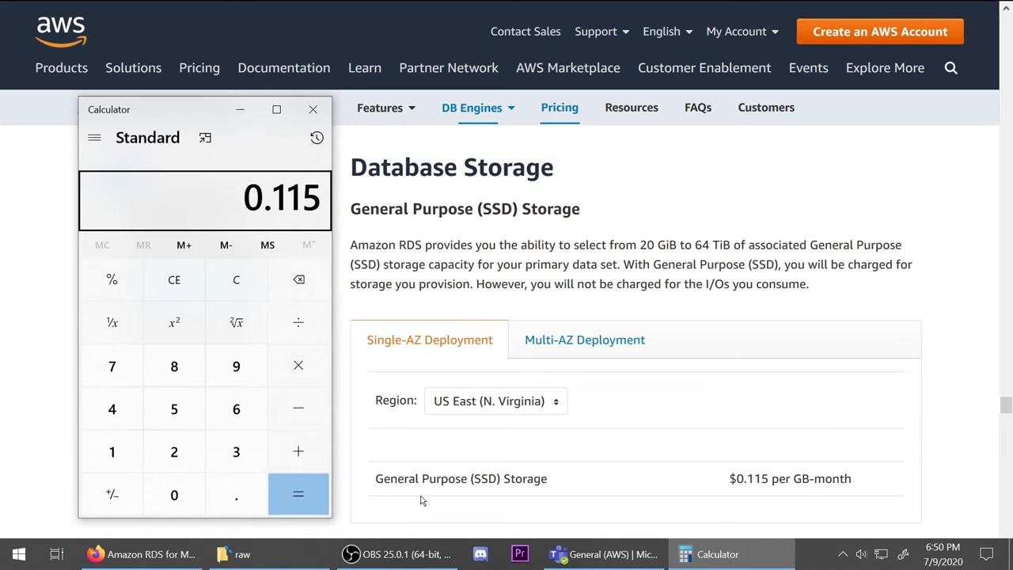
text(*100)
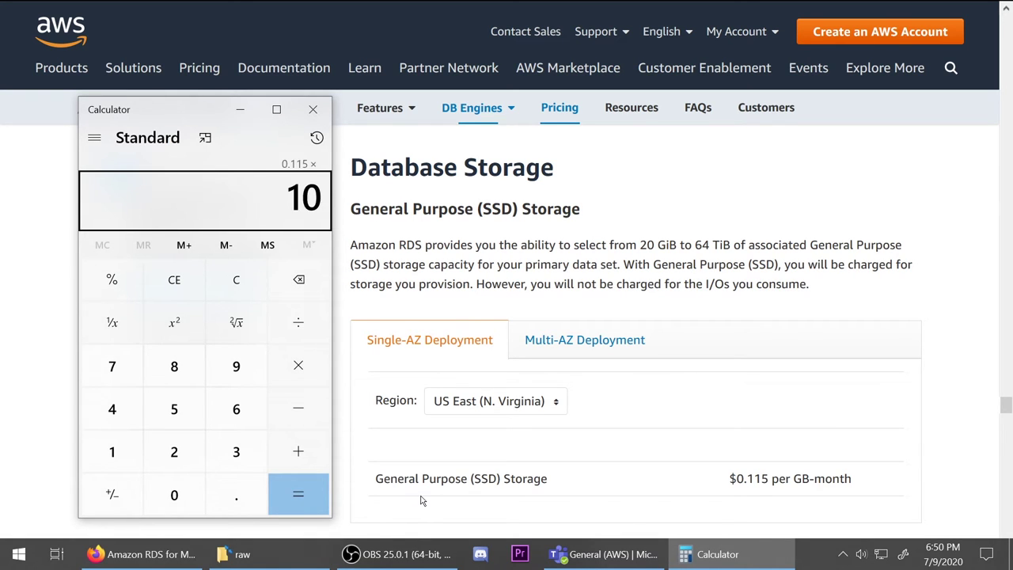
text(0)
key(Return)
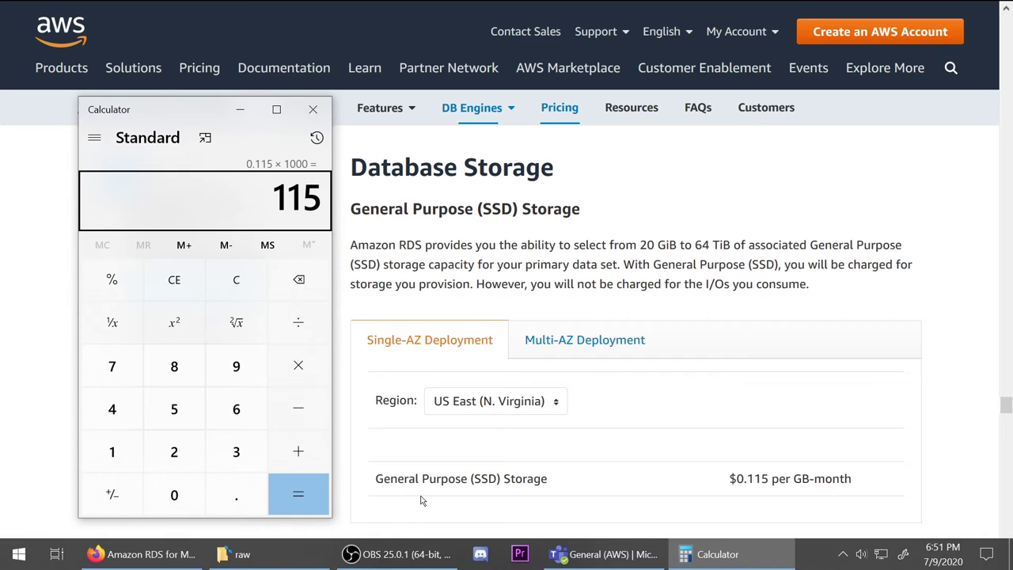
text(*12)
key(Return)
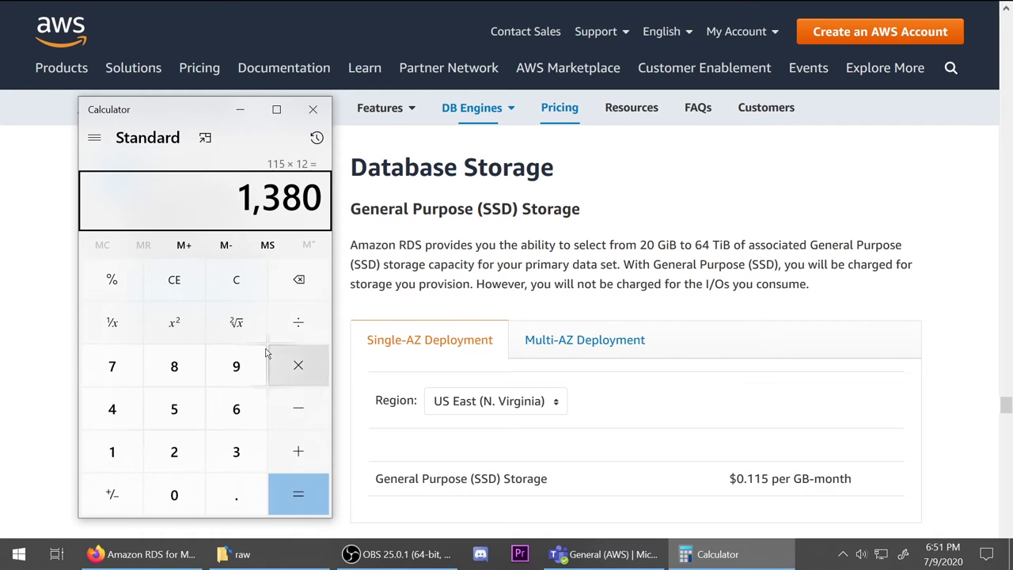
click(313, 110)
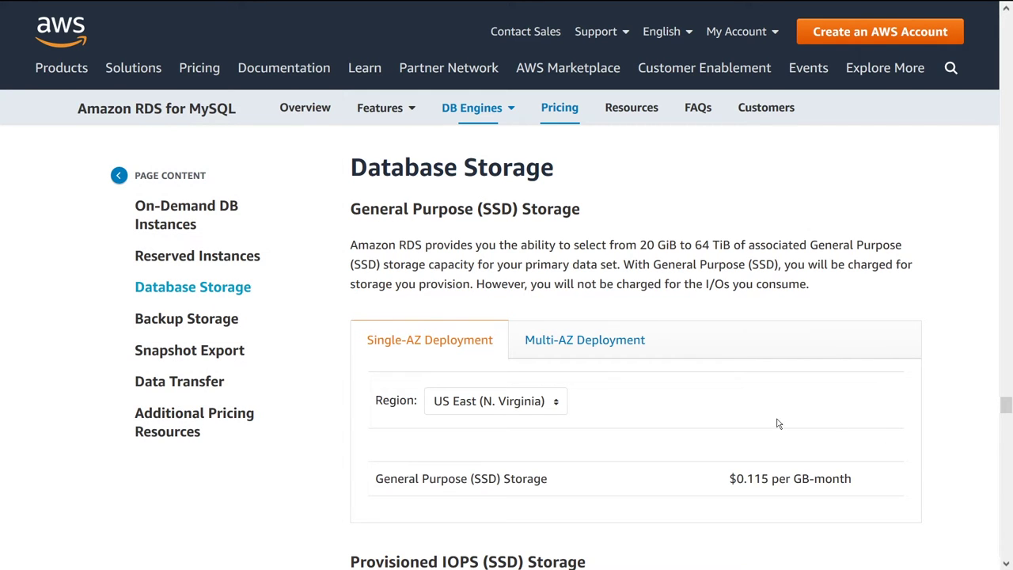
Step: View Multi-AZ, then Single-AZ storage pricing, and go to the Backup Storage section
click(593, 341)
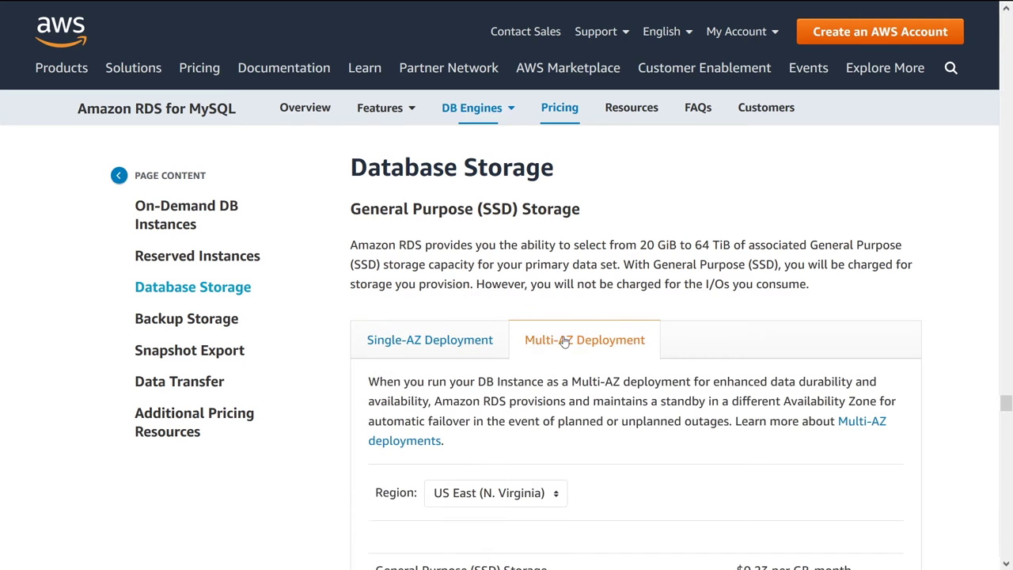
click(484, 342)
click(152, 324)
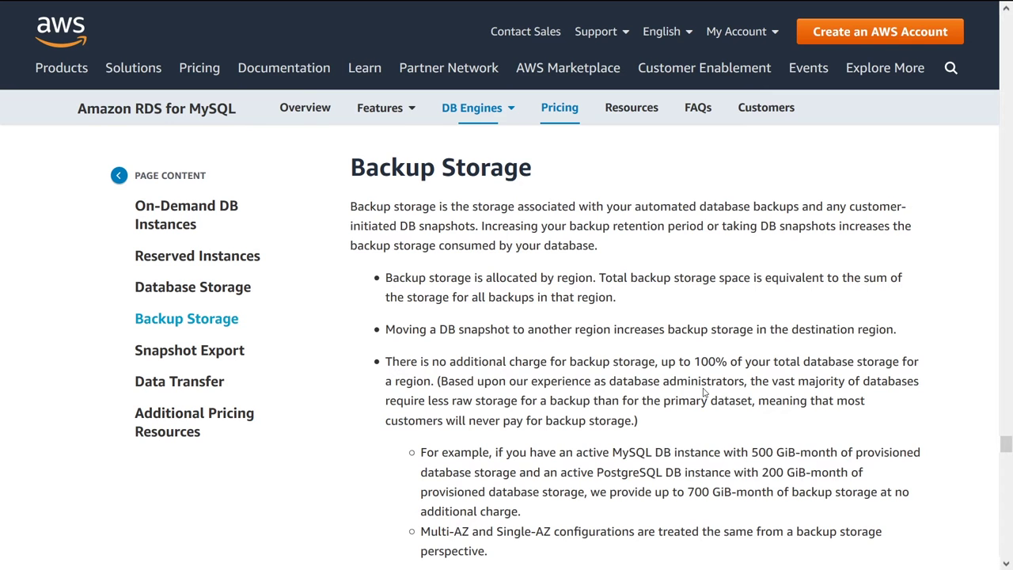
Step: Read the Backup Storage terms, then jump to Snapshot Export at $0.010 per GB
scroll(703, 392, down, 4)
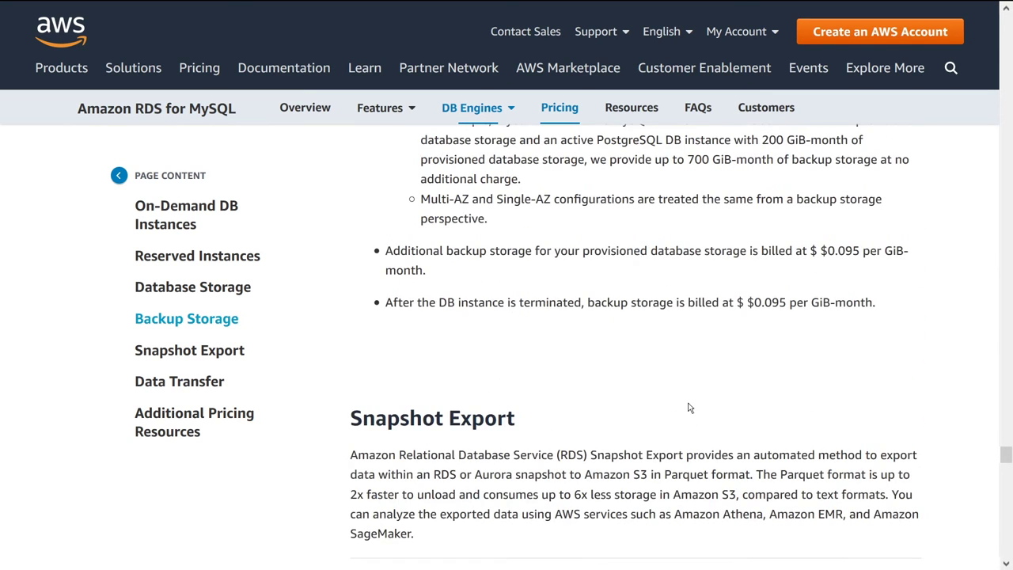
scroll(633, 412, up, 3)
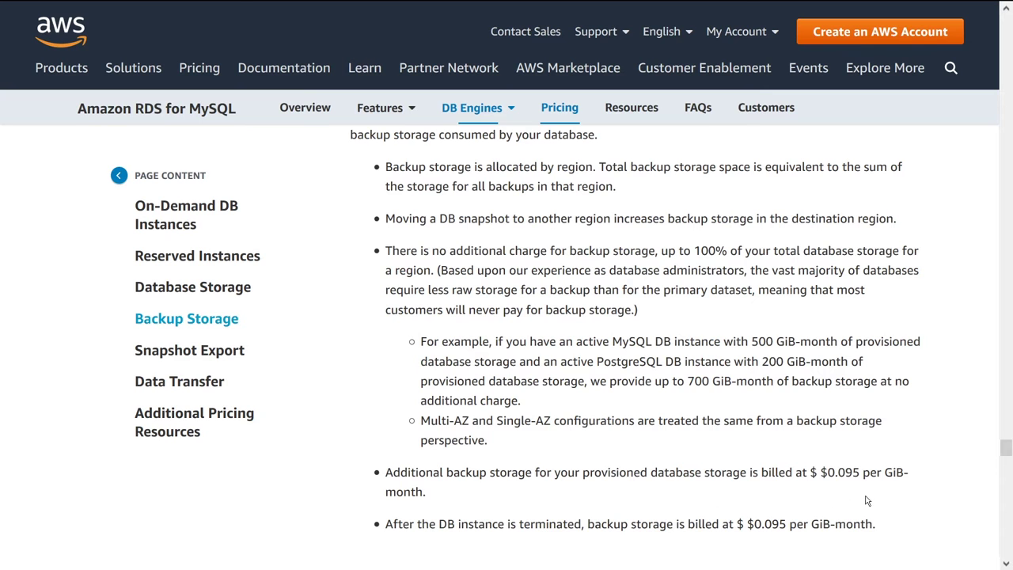
click(176, 356)
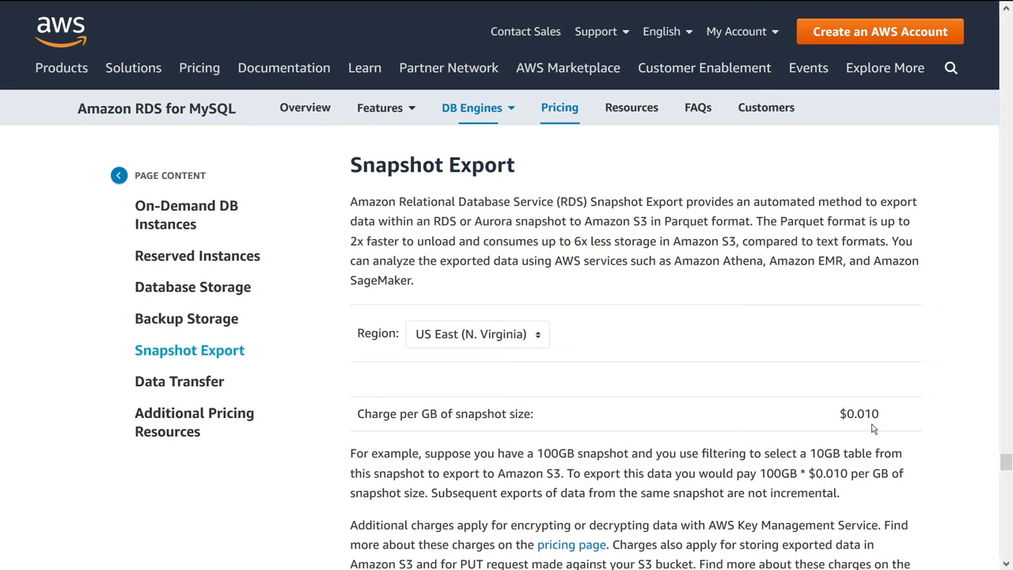
Step: Jump to the Data Transfer section: inbound free, outbound $0.09 per GB after 1 GB
click(171, 380)
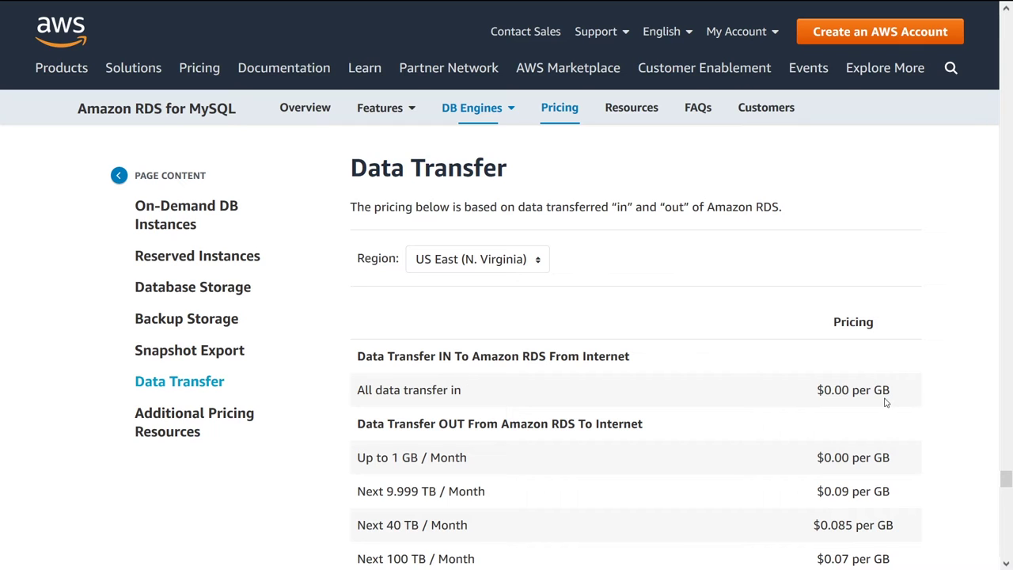
Step: Review the Data Transfer rate tables, then jump to the Additional Pricing Resources section
mouse_move(818, 392)
mouse_down()
mouse_move(844, 391)
mouse_move(810, 403)
mouse_up()
scroll(712, 471, down, 2)
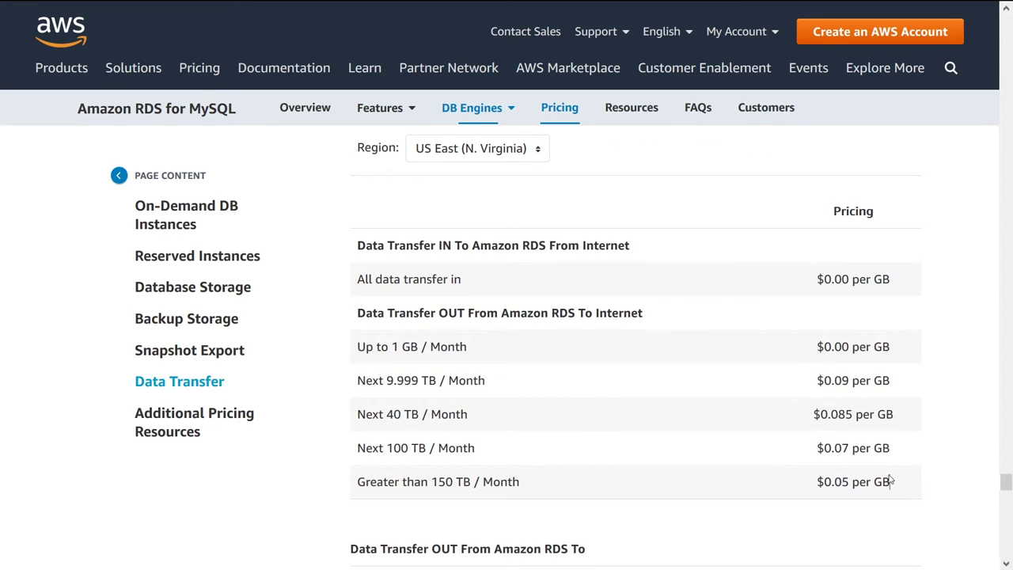
drag(891, 481, 802, 481)
click(799, 485)
scroll(815, 515, down, 1)
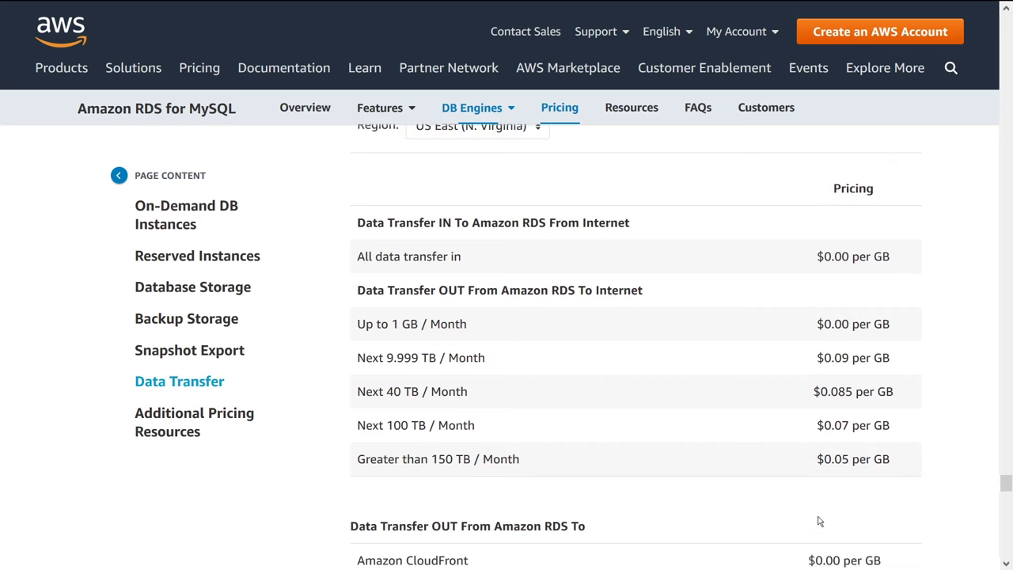
scroll(791, 519, down, 4)
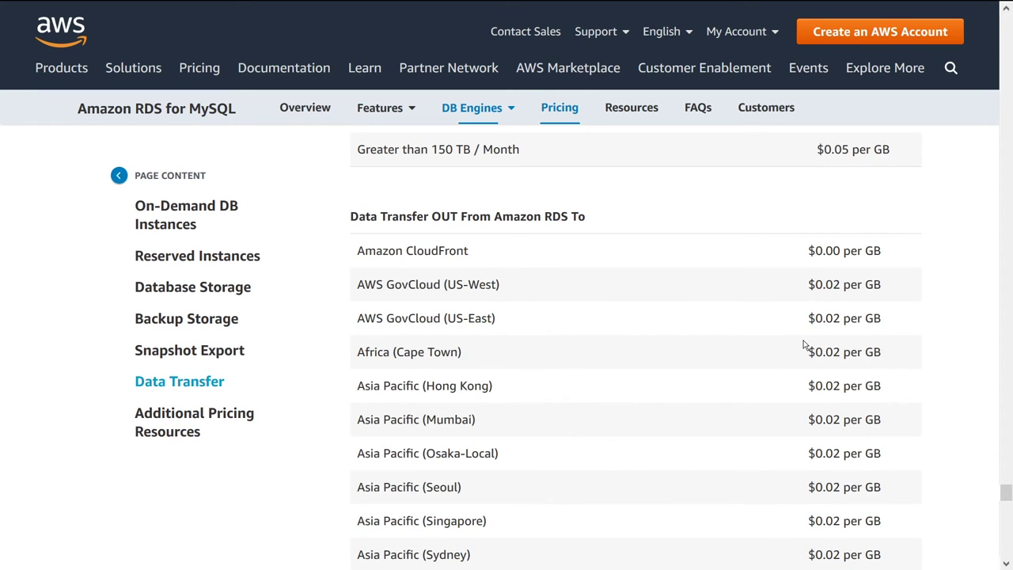
click(204, 413)
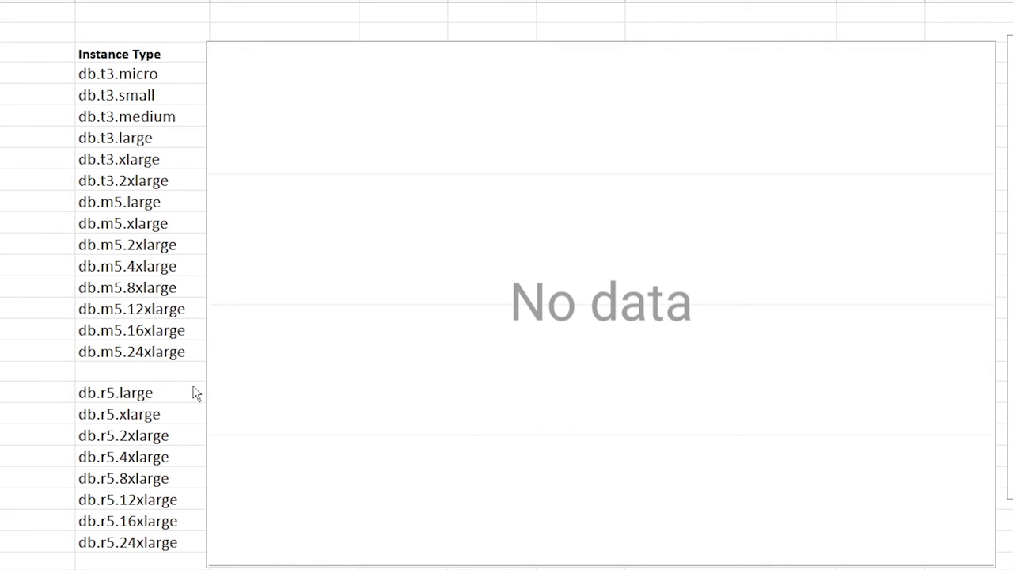
Step: Drag the empty 'No data' chart right to uncover the MySQL column
click(356, 301)
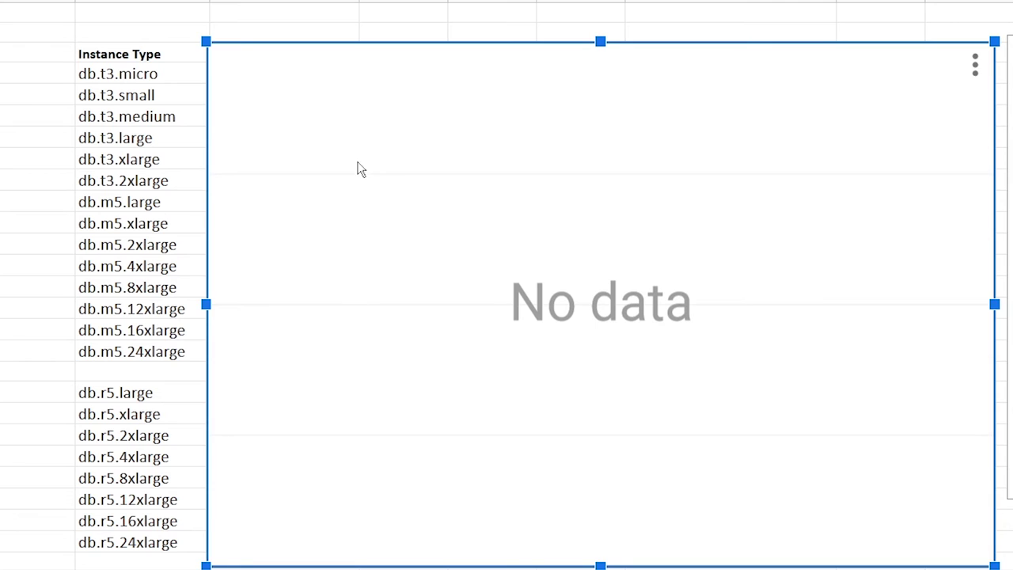
drag(422, 210, 564, 214)
click(9, 339)
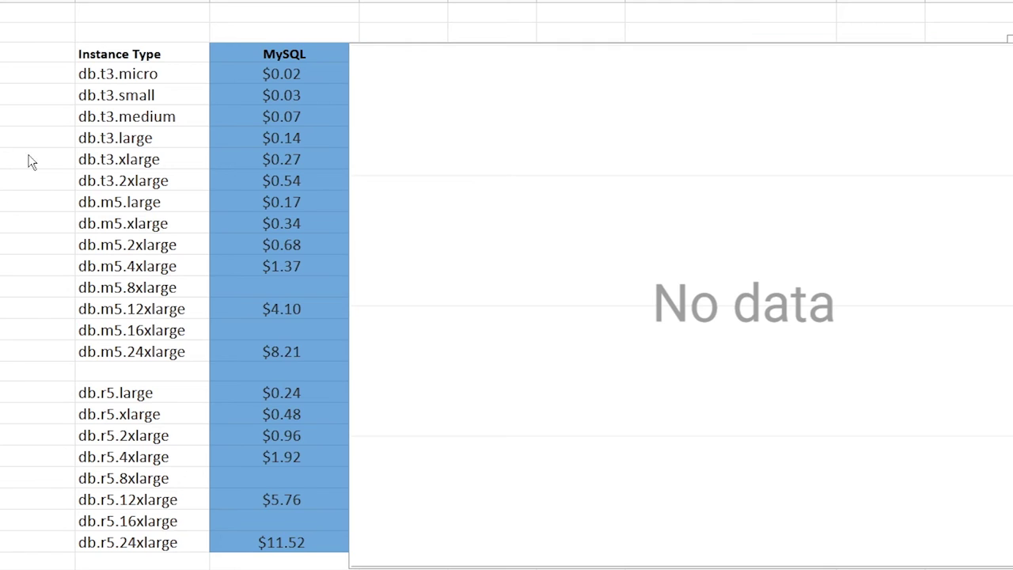
Step: Check MySQL hourly prices, including the missing db.m5.8xlarge and the db.t3.small values
click(292, 52)
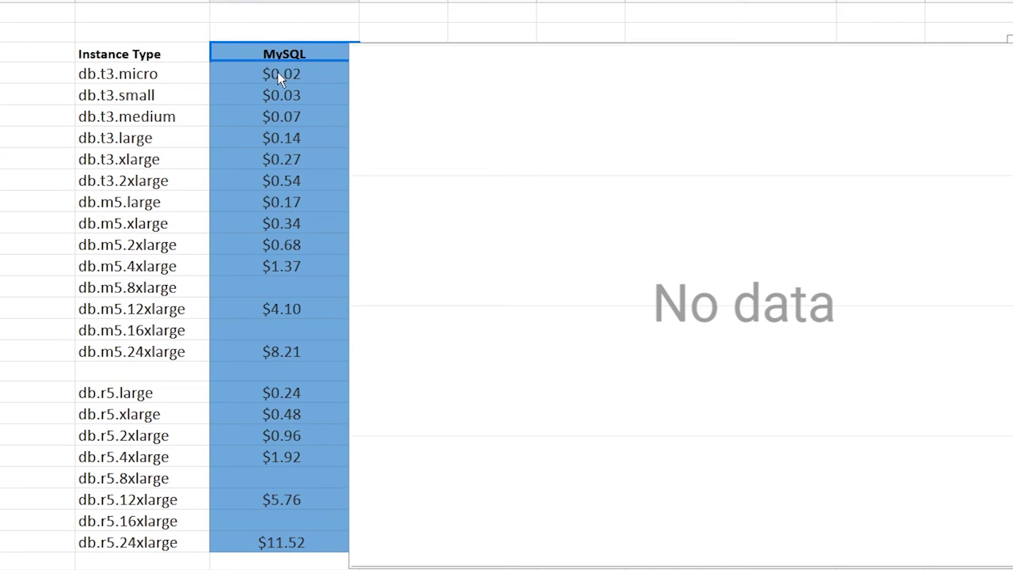
key(Return)
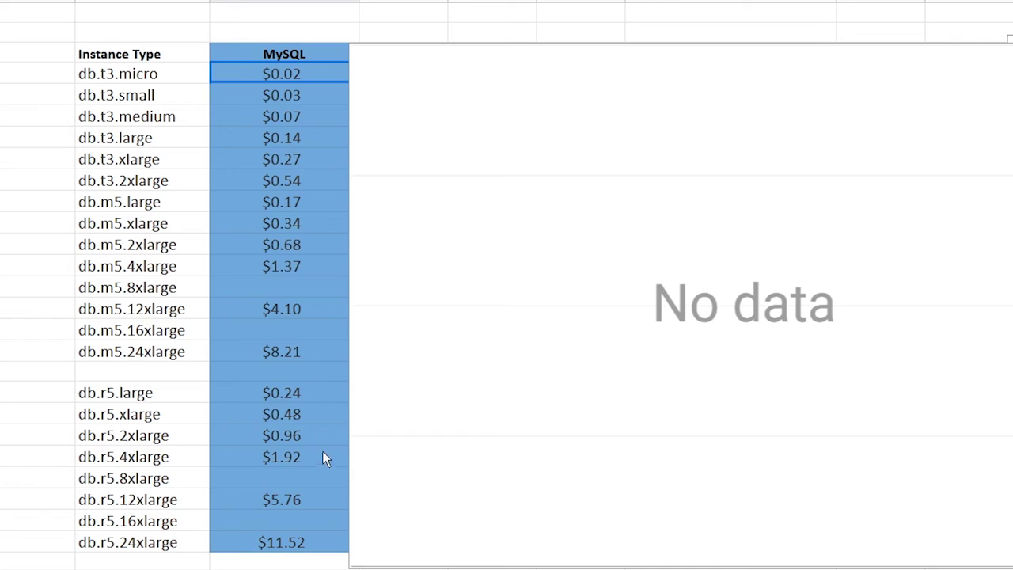
ctrl+click(287, 287)
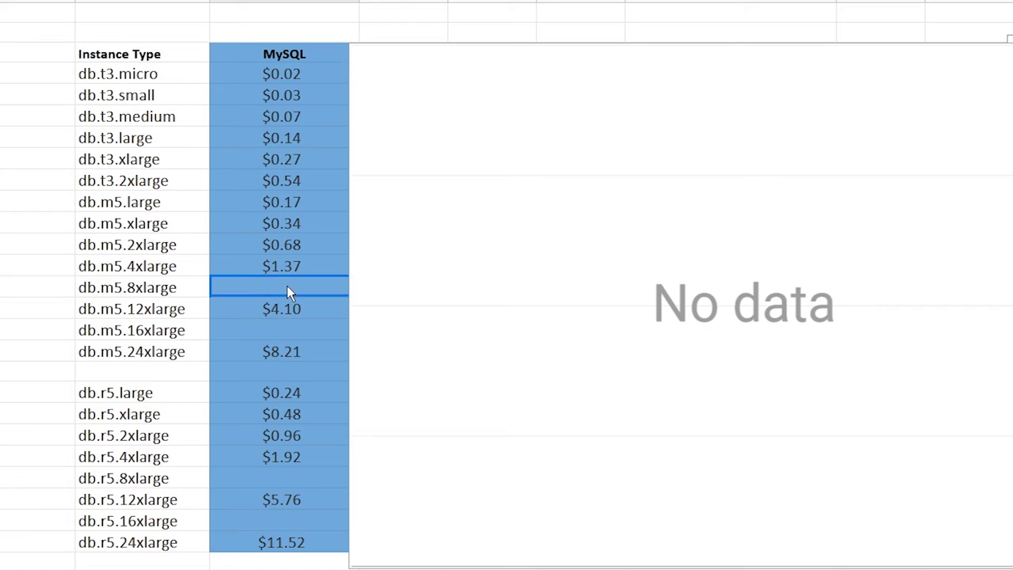
click(331, 97)
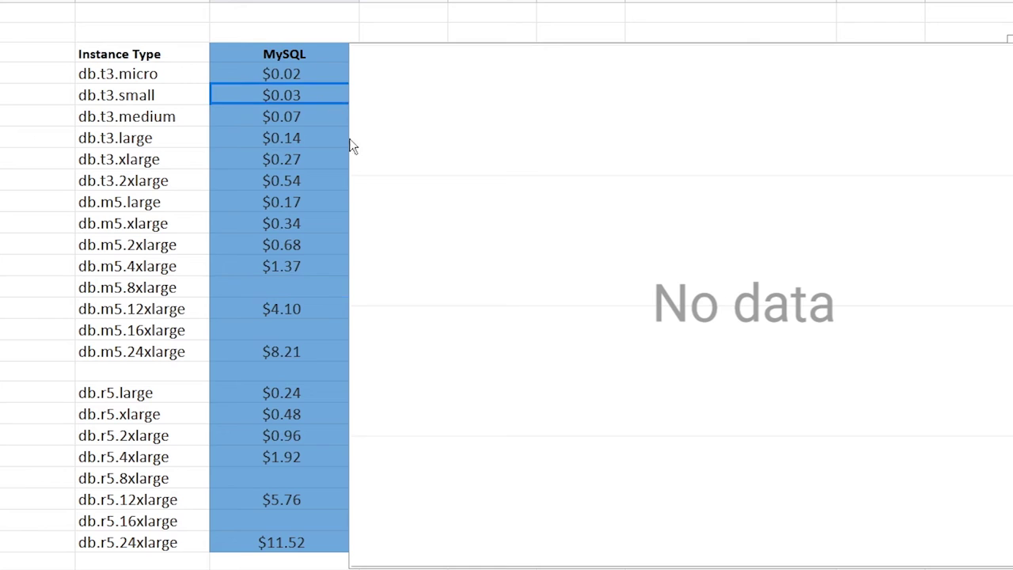
Step: Move the empty chart further right to reveal the PostGres column ($0.02 to $12.00)
click(488, 175)
drag(487, 176, 536, 163)
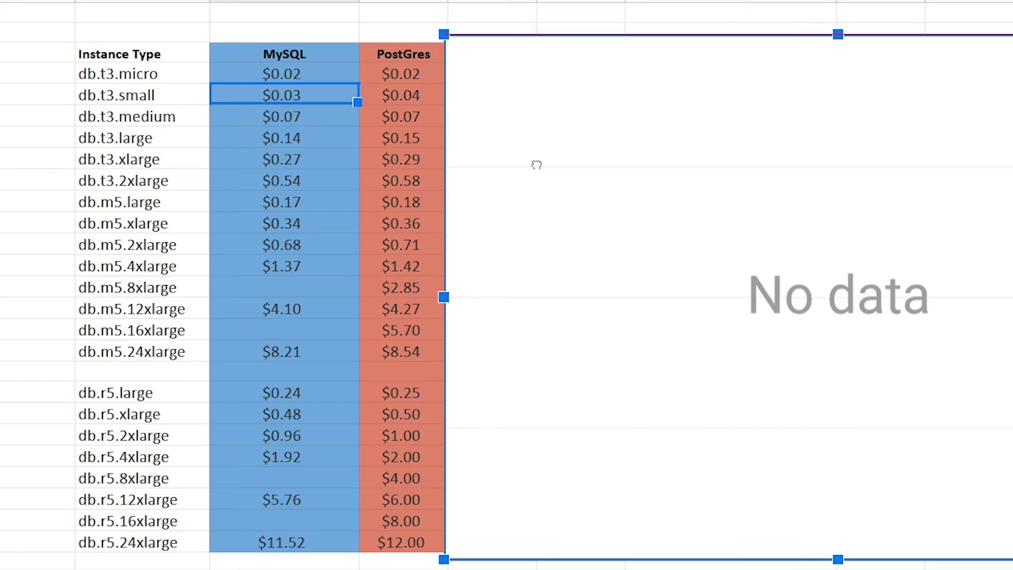
click(392, 561)
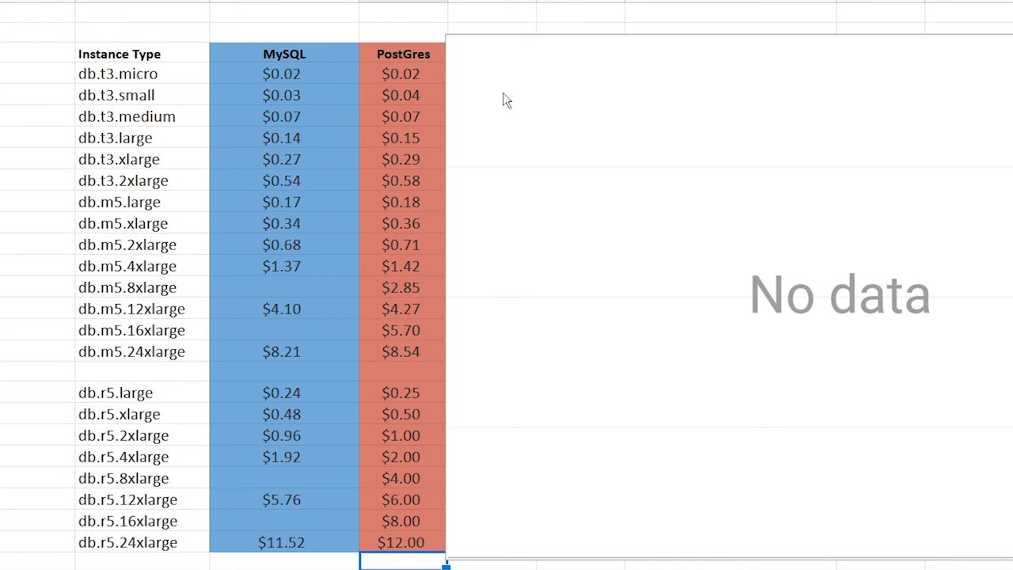
Step: Slide the empty chart right to expose the Aurora column ($0.04 to $13.92)
click(629, 125)
drag(602, 195, 687, 195)
click(50, 395)
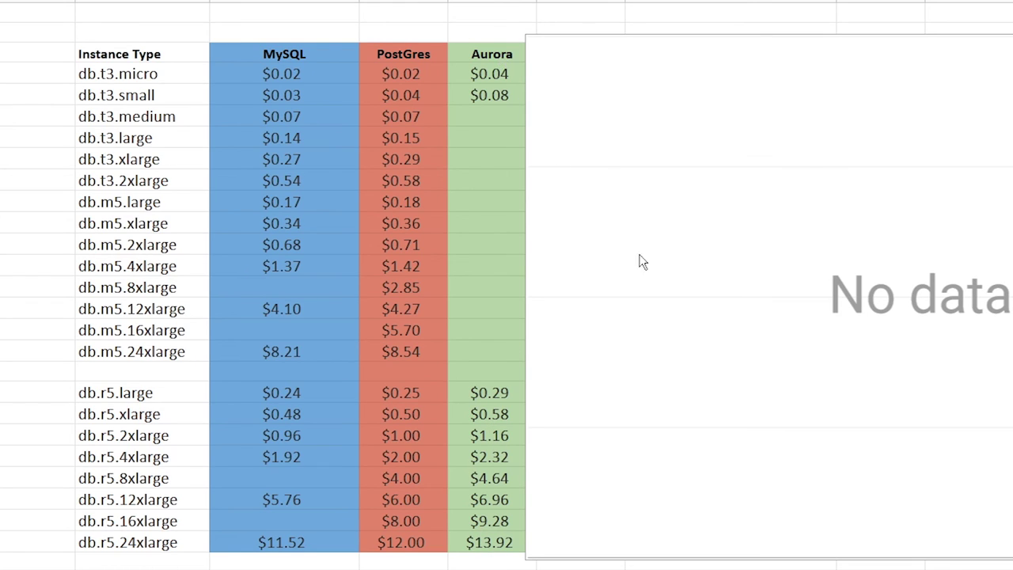
Step: Drag the chart right to reveal the Oracle column ($0.04 to $3.86)
click(678, 307)
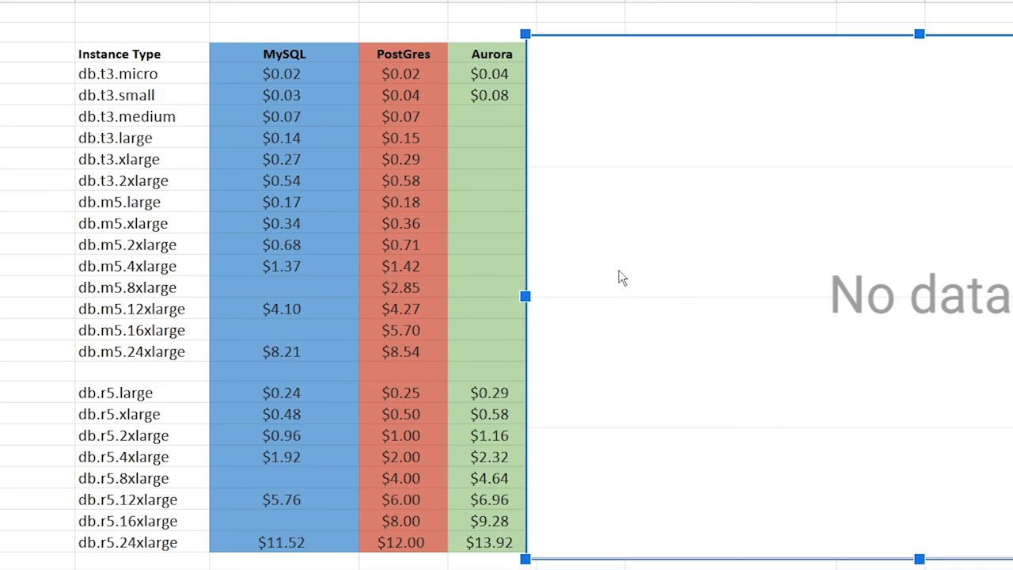
drag(663, 306, 760, 309)
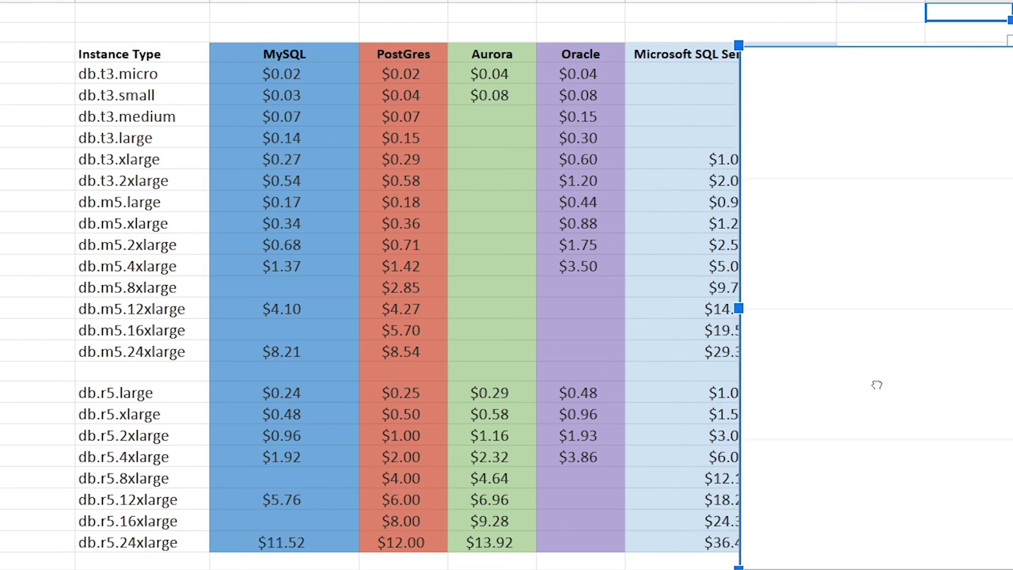
Step: Uncover the SQL Server column and compare its db.m5.24xlarge $29.38 with MySQL's $8.21, up to $36.48
drag(878, 384, 971, 384)
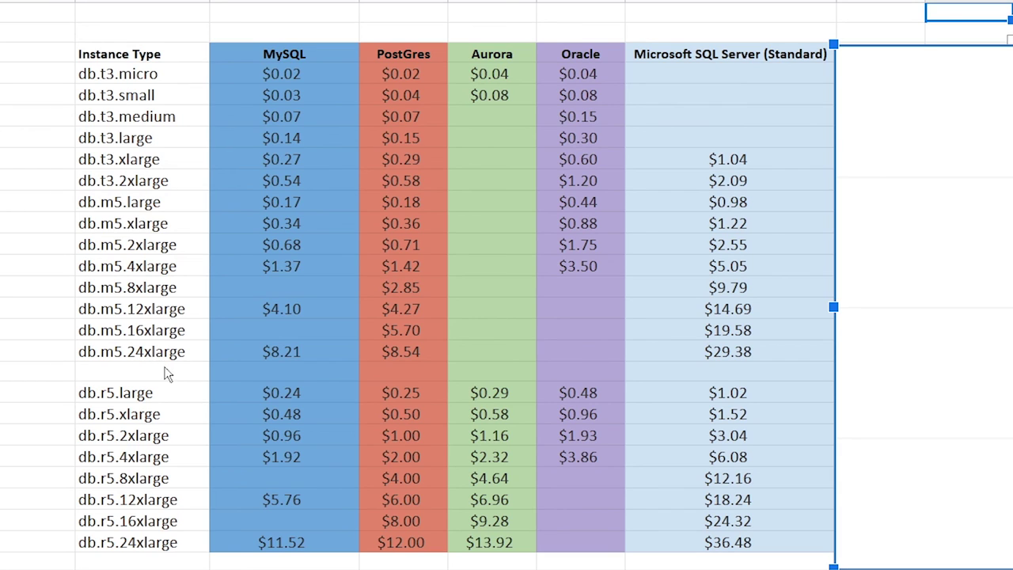
click(766, 352)
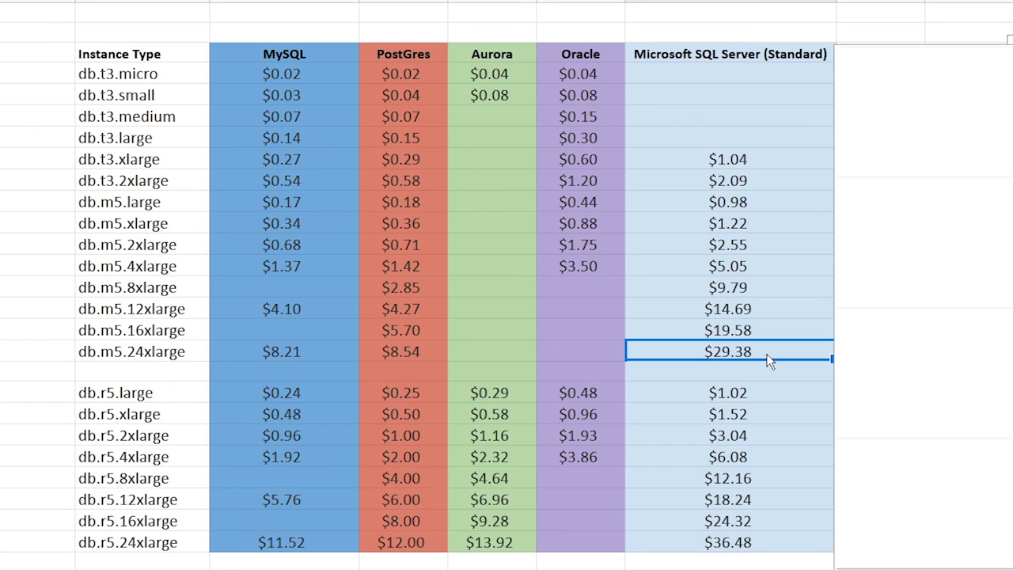
click(299, 357)
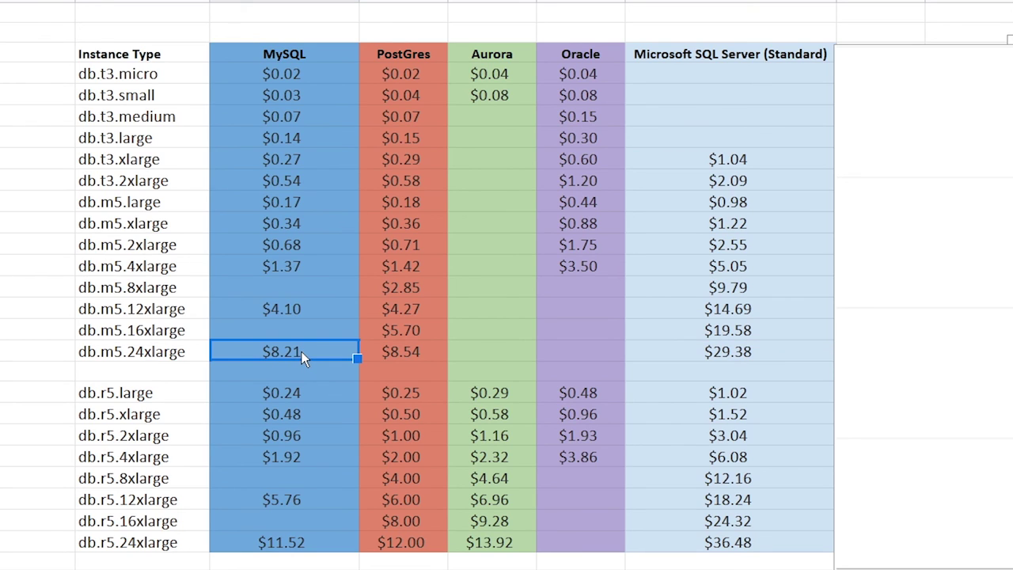
click(747, 354)
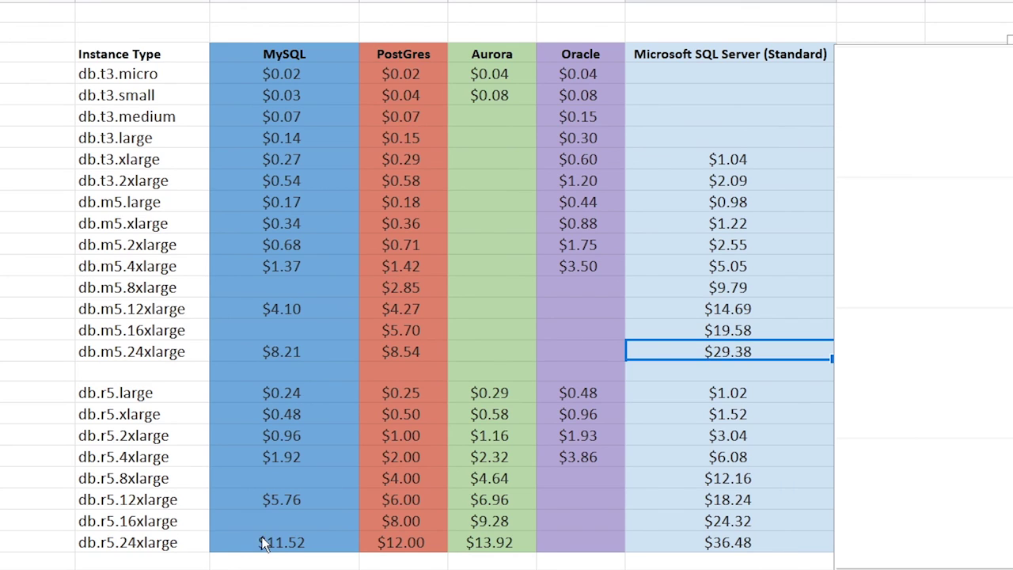
click(747, 551)
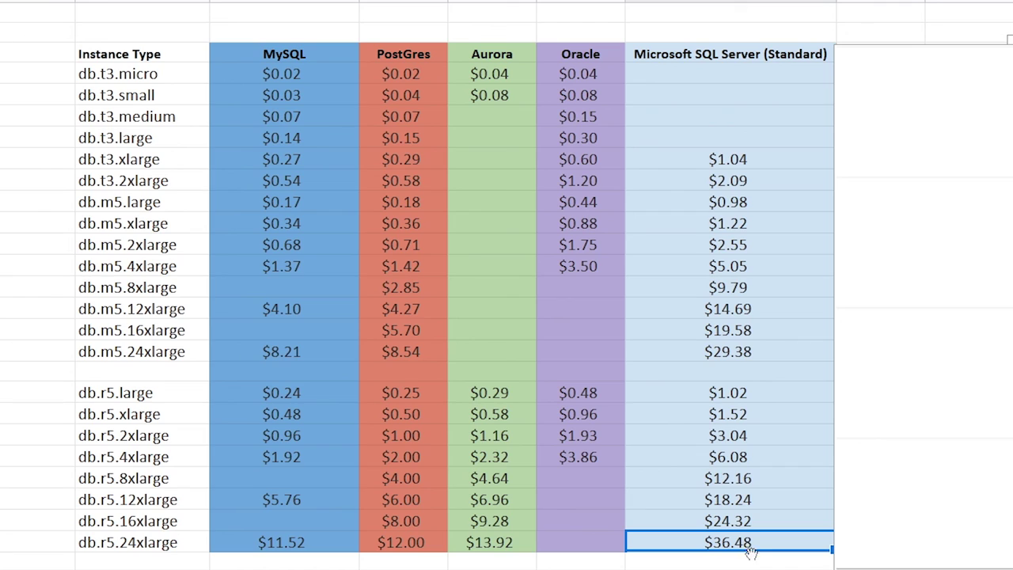
click(750, 563)
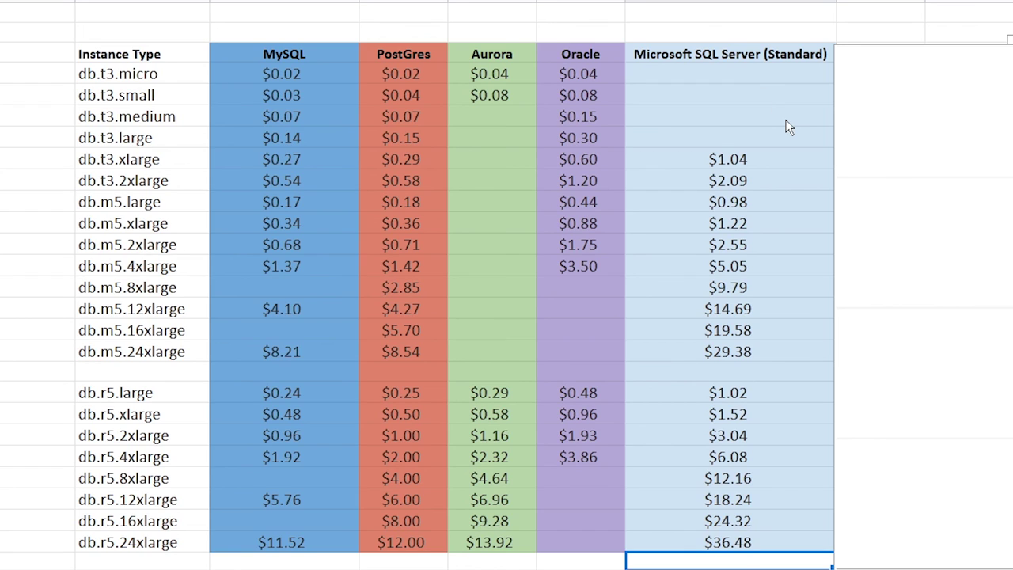
Step: Drag the five-engine hourly price line chart over the table, showing SQL Server peaking near $36.48
click(988, 239)
drag(988, 239, 238, 158)
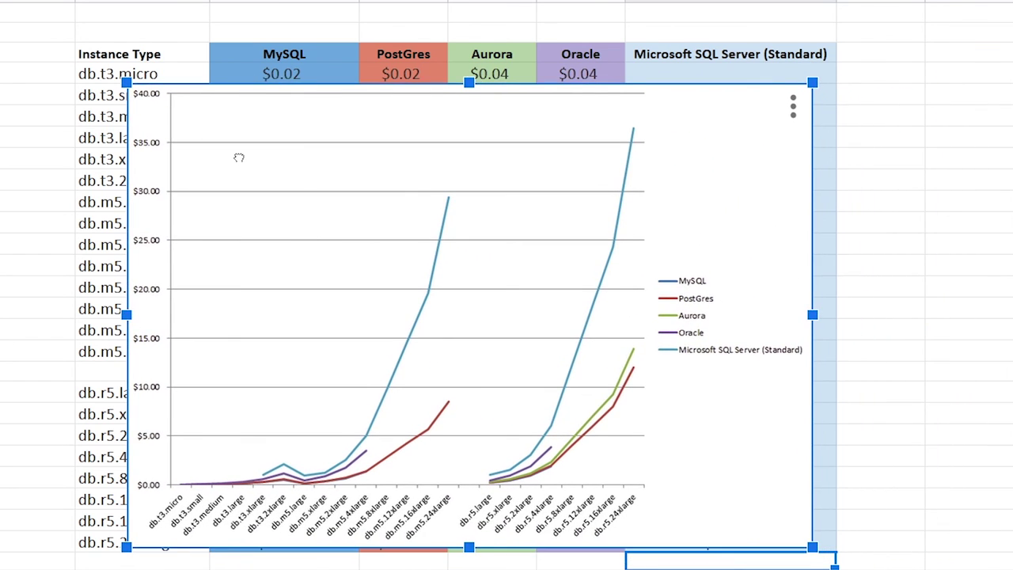